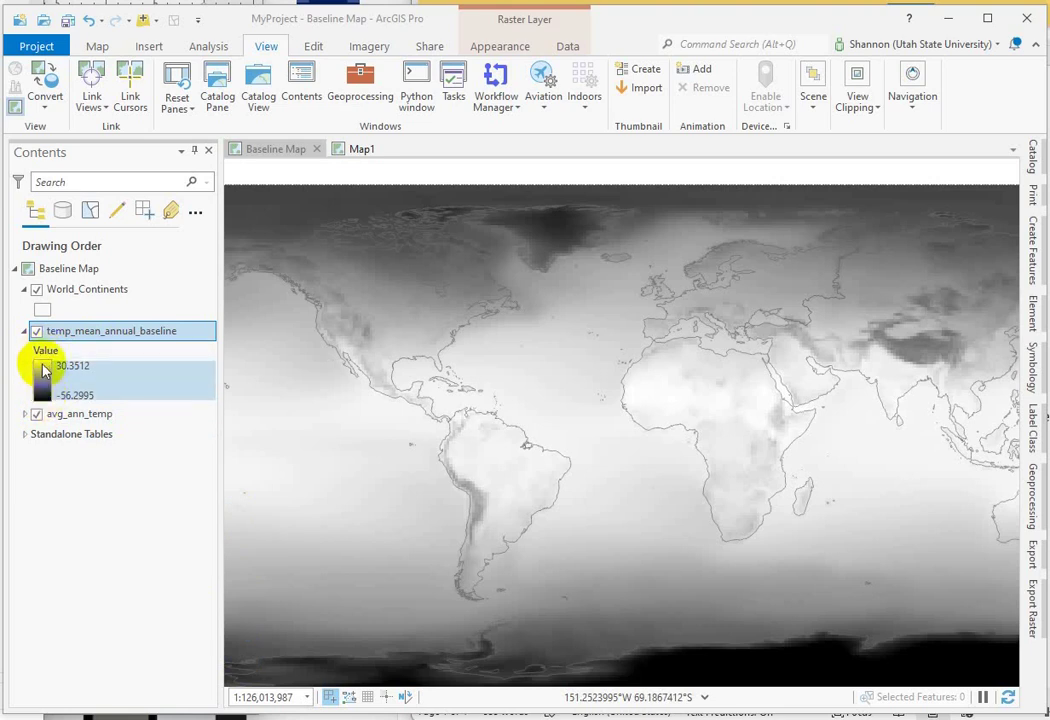
# - Apply the continuous yellow-to-red color scheme to the temp_mean_annual_baseline raster layer
pyautogui.click(40, 376)
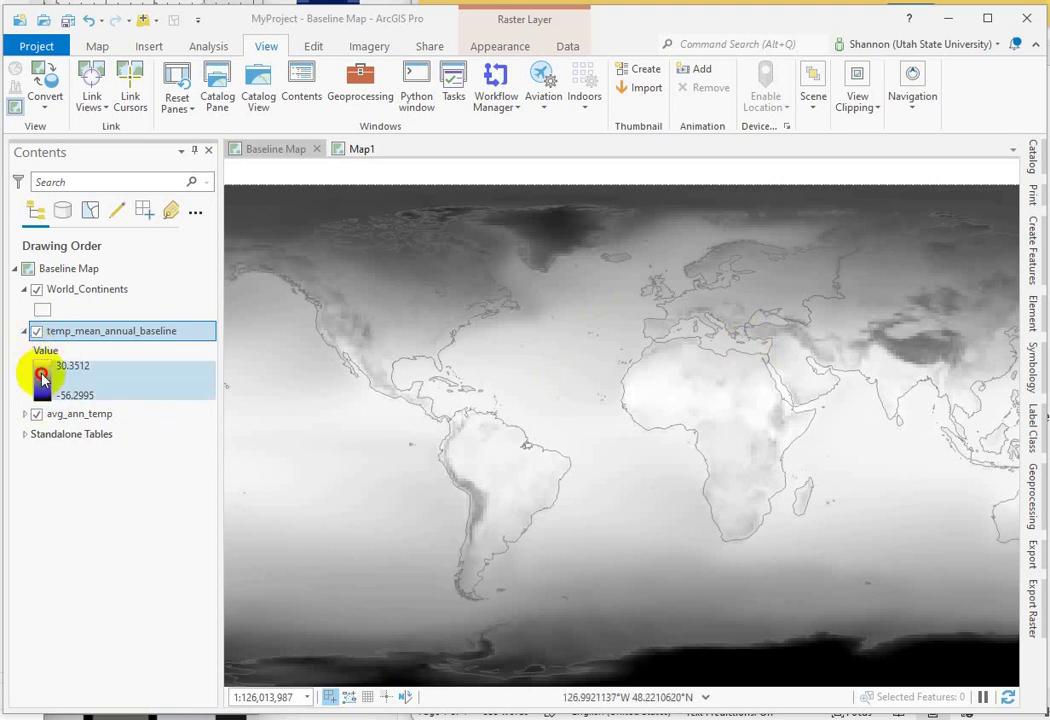
pyautogui.click(41, 379)
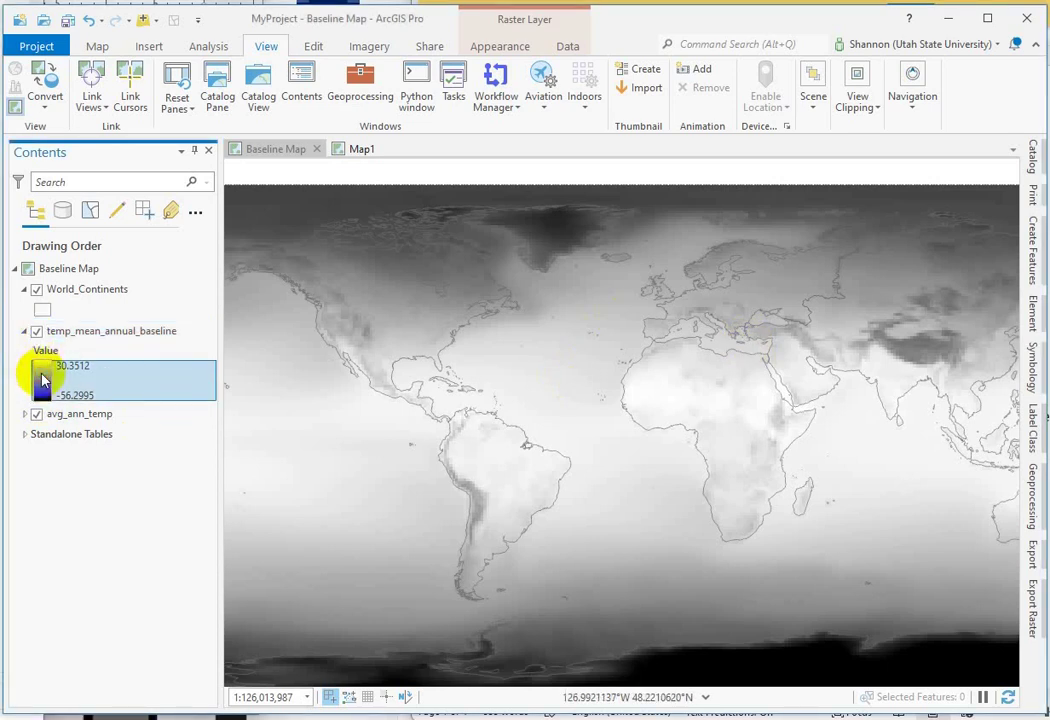
pyautogui.click(41, 379)
pyautogui.click(132, 387)
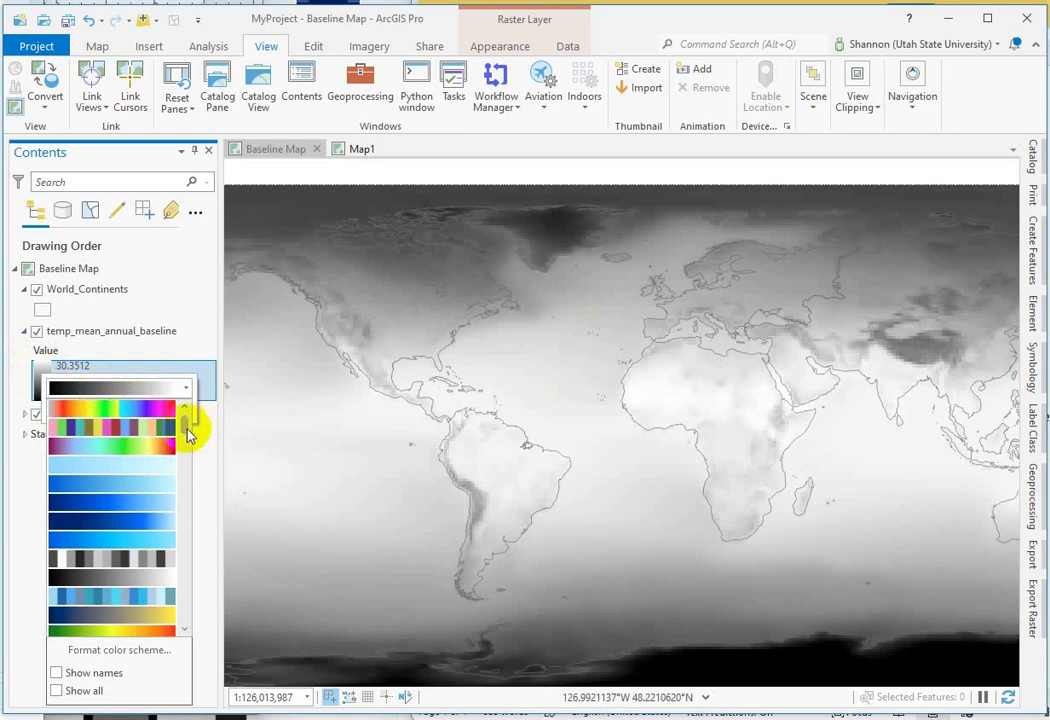
pyautogui.moveTo(184, 428); pyautogui.dragTo(186, 558)
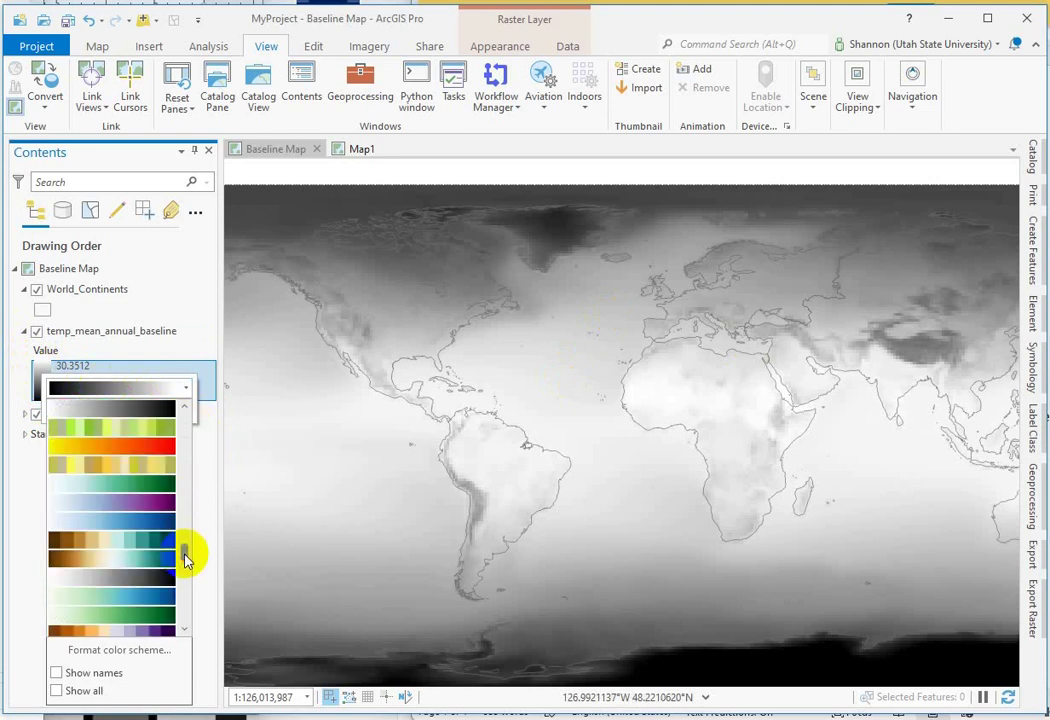
pyautogui.click(103, 443)
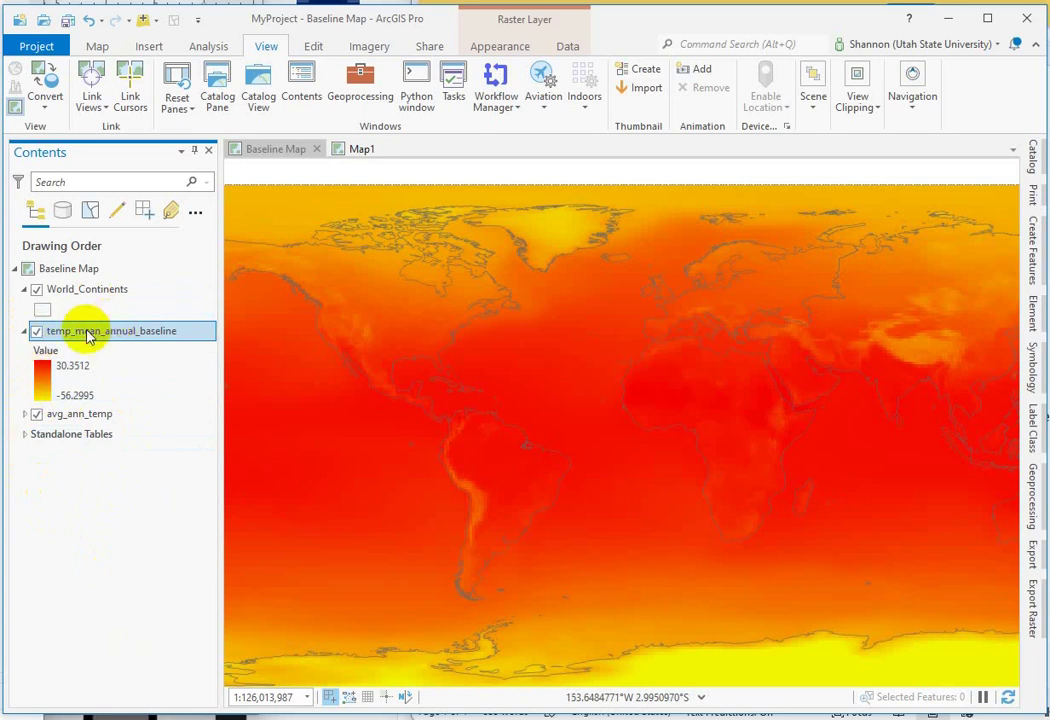
# - List the layers by data source and open the Export Raster settings for temp_mean_annual_baseline
pyautogui.click(62, 210)
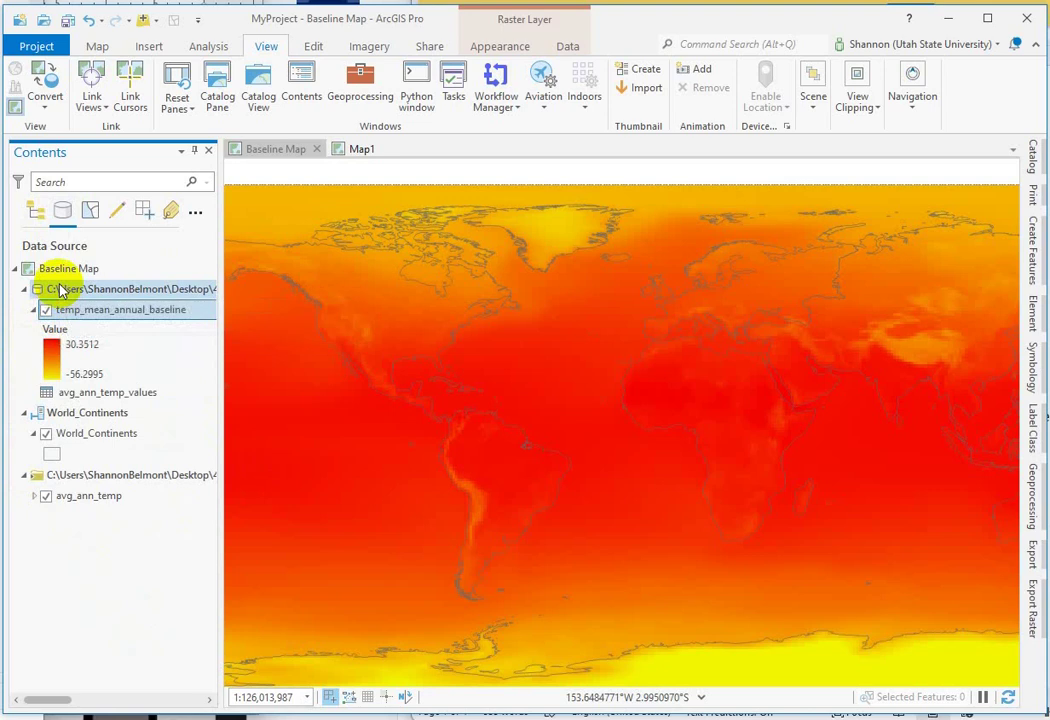
pyautogui.click(72, 310)
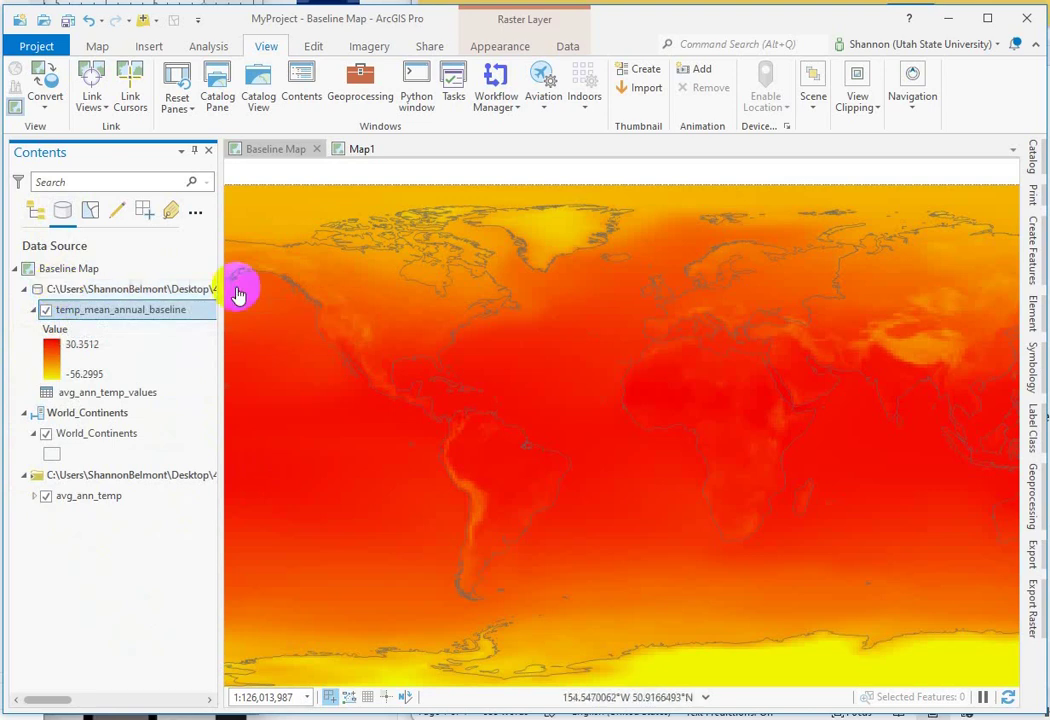
pyautogui.rightClick(70, 314)
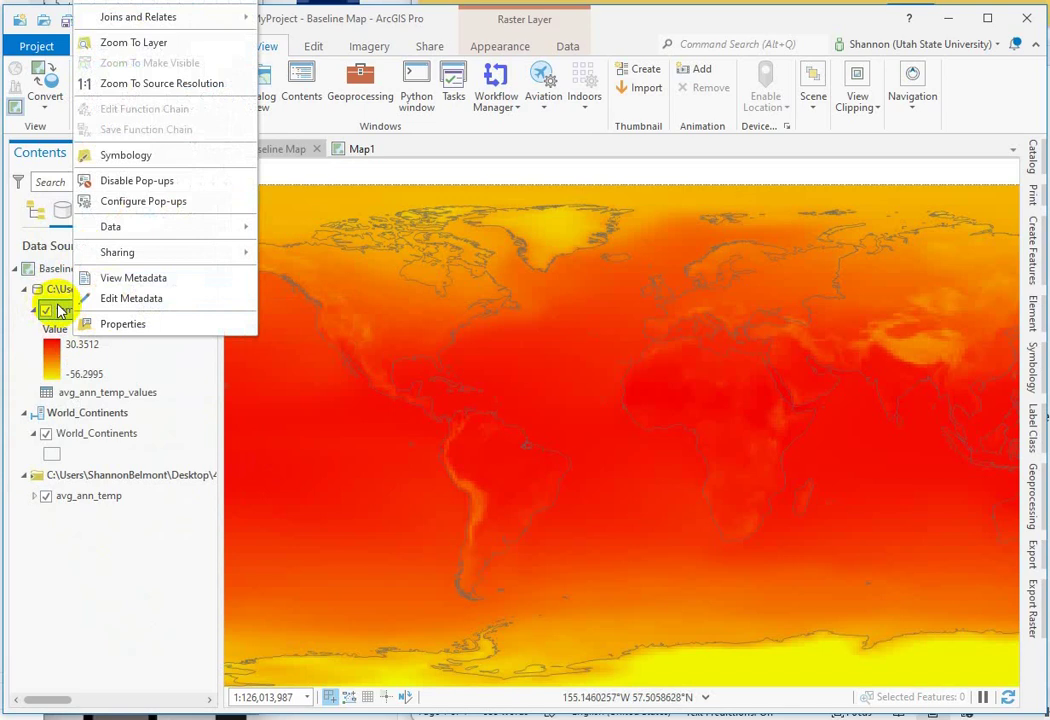
pyautogui.moveTo(139, 229)
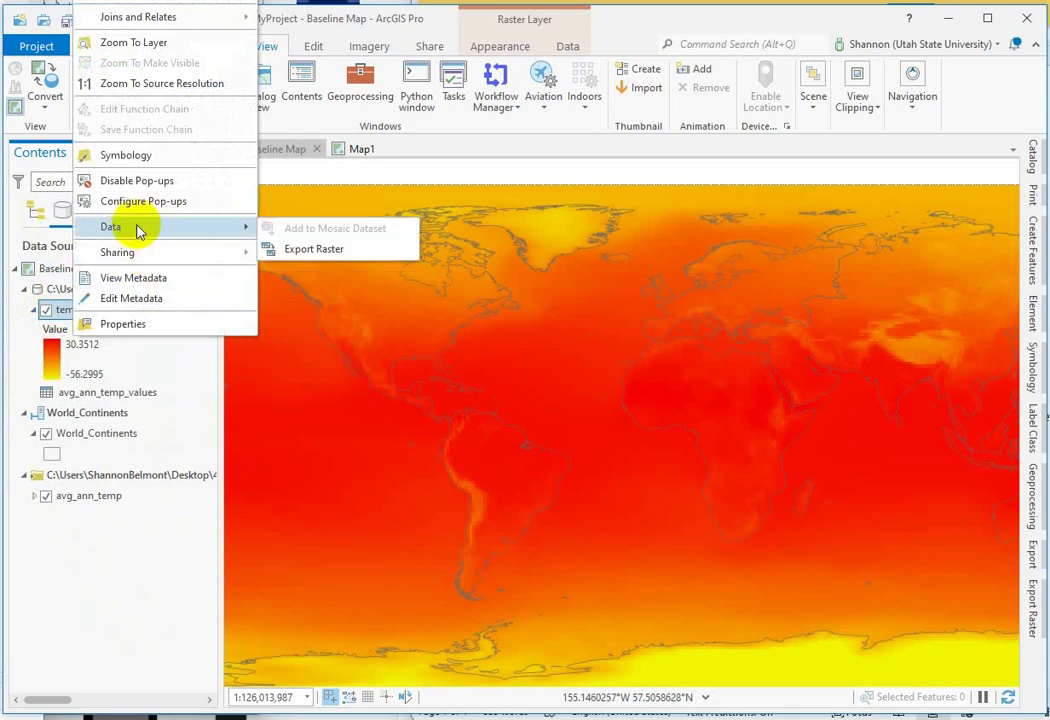
pyautogui.click(322, 262)
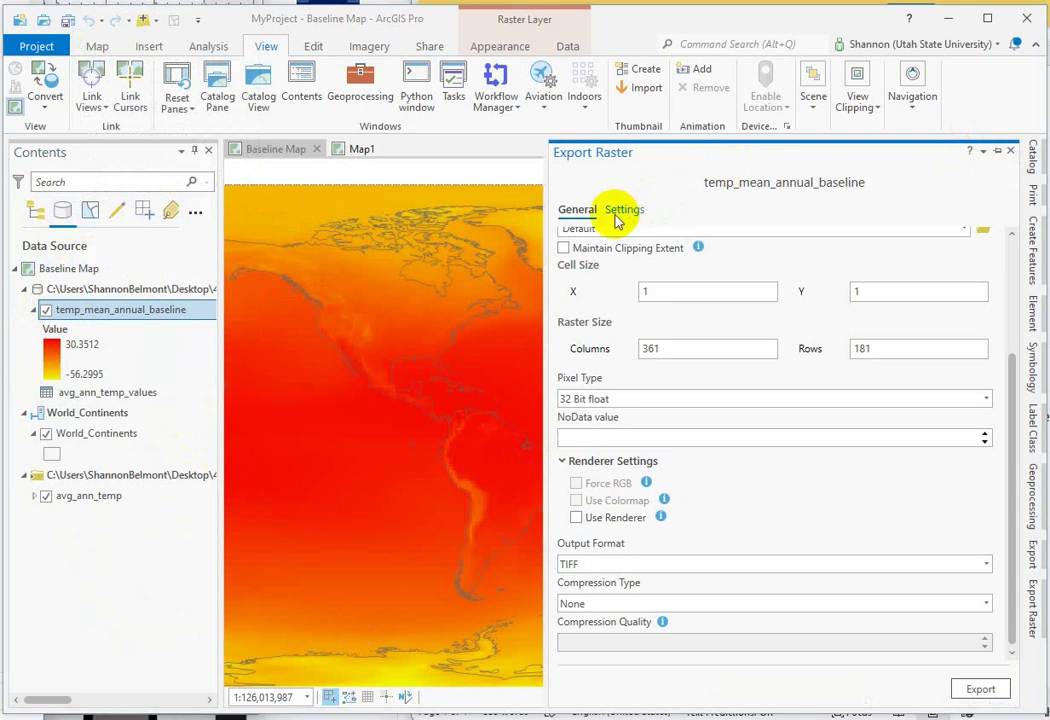
# - Review the export settings and export temp_mean_annual_baseline as a 32 Bit float TIFF without compression
pyautogui.scroll(3, 916, 280)
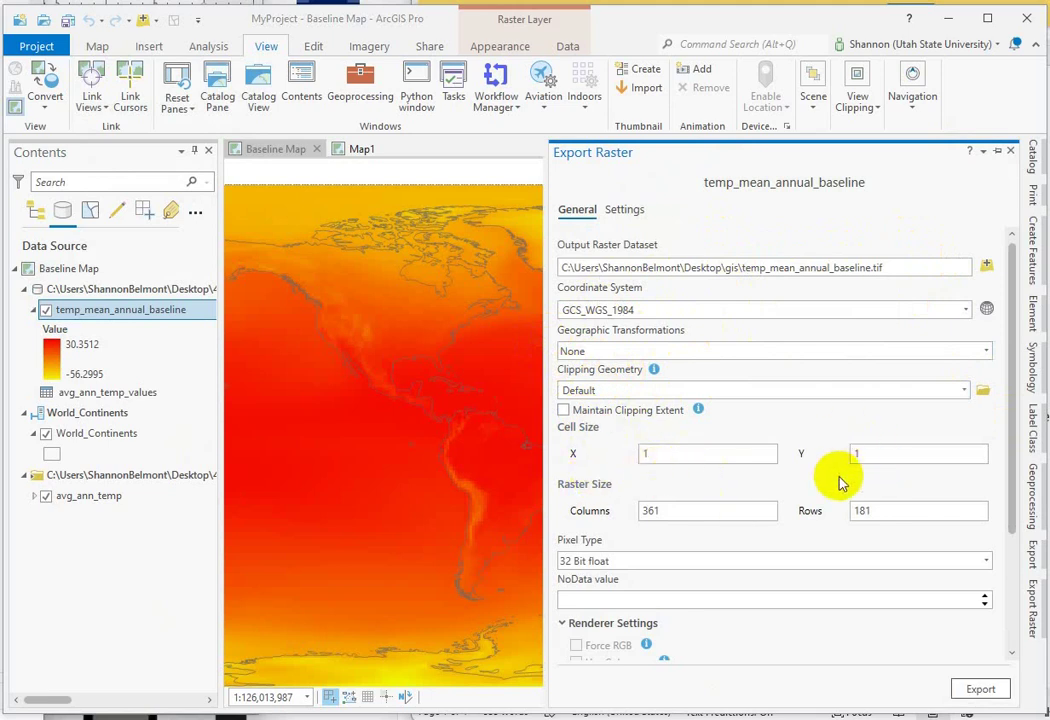
pyautogui.scroll(-3, 696, 548)
pyautogui.scroll(1, 696, 548)
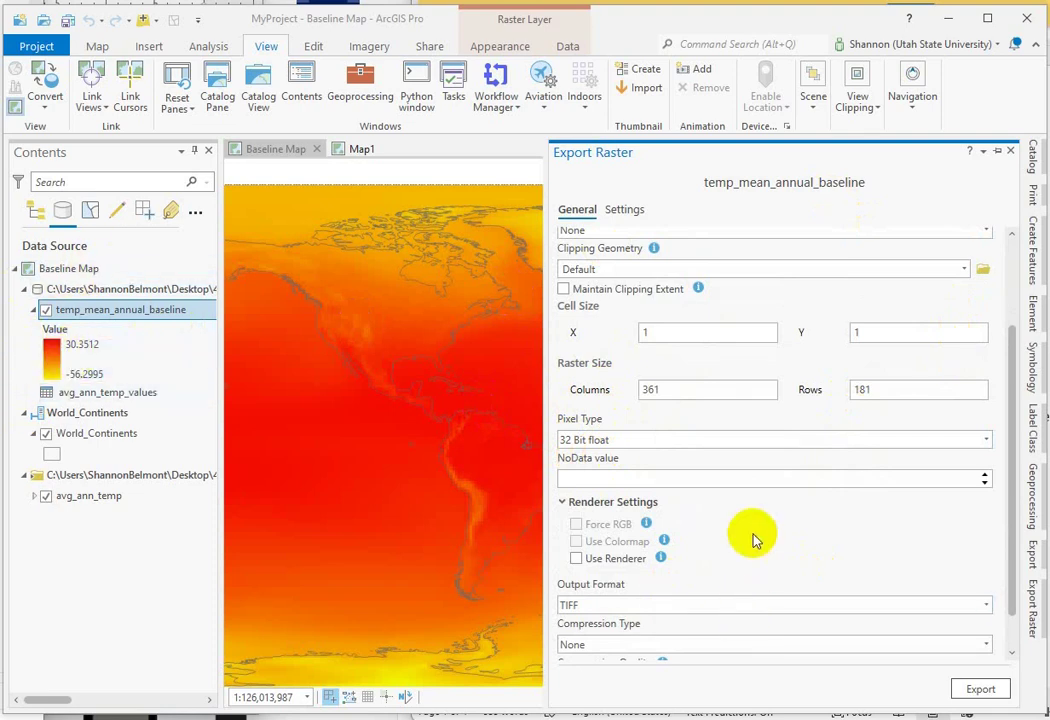
pyautogui.scroll(-1, 755, 536)
pyautogui.scroll(1, 740, 542)
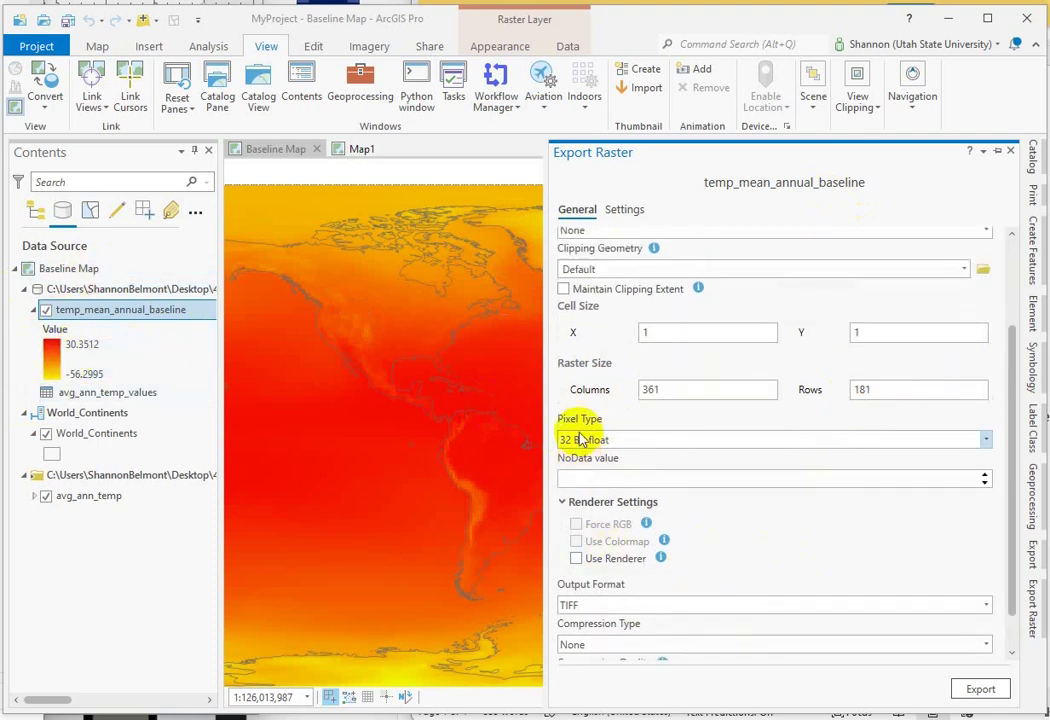
pyautogui.scroll(-1, 688, 573)
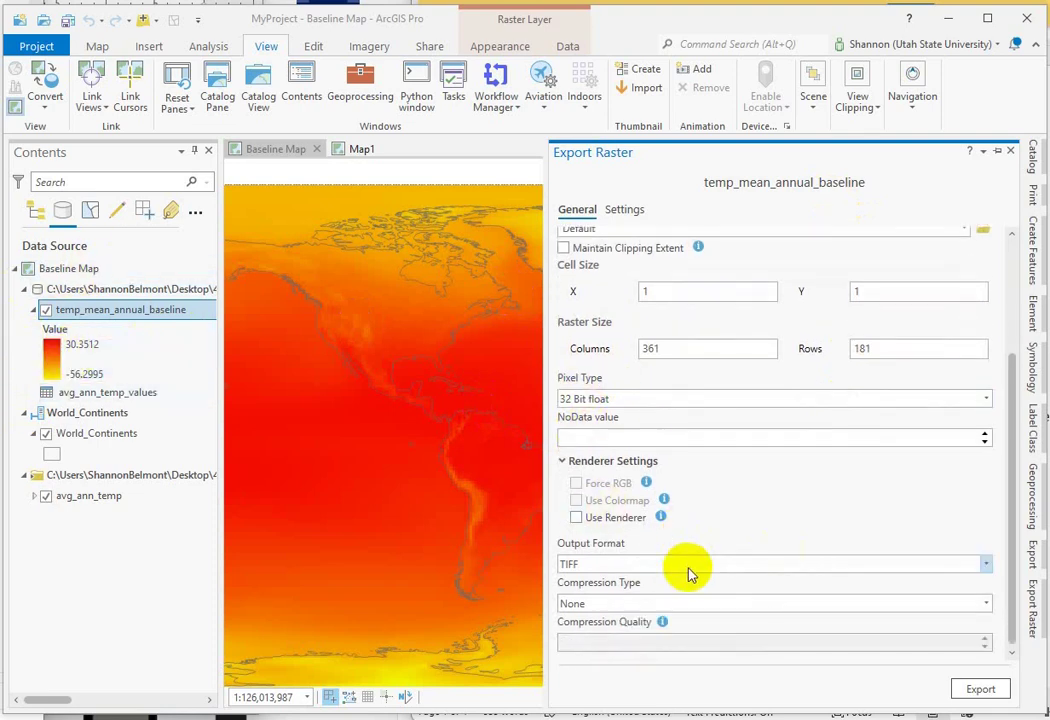
pyautogui.click(596, 565)
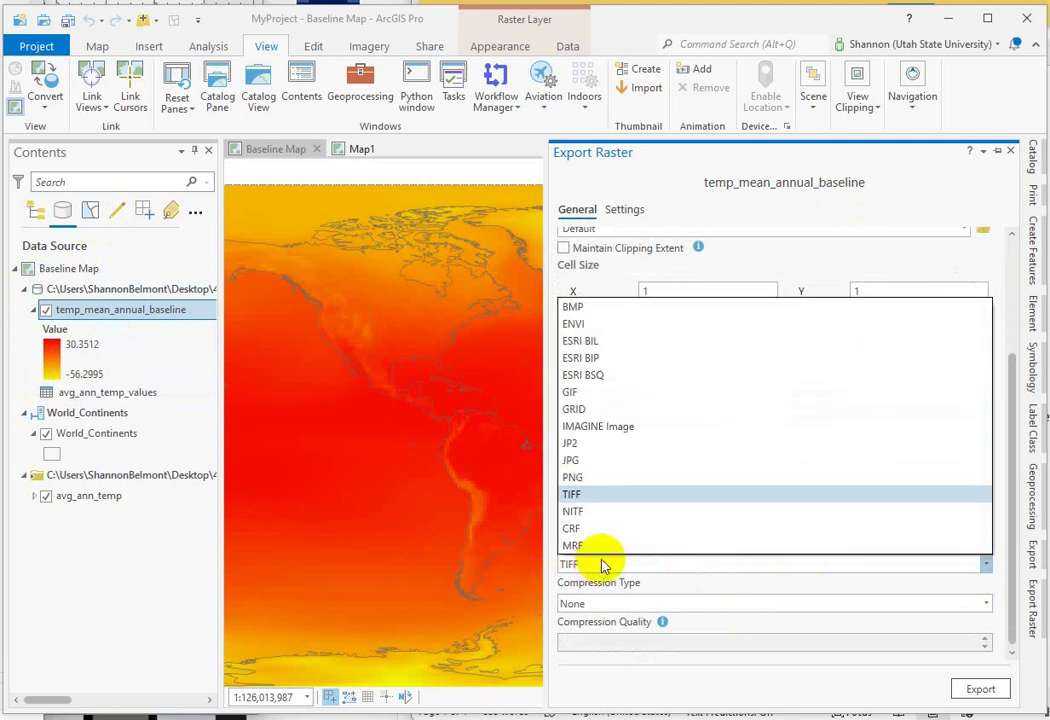
pyautogui.click(591, 694)
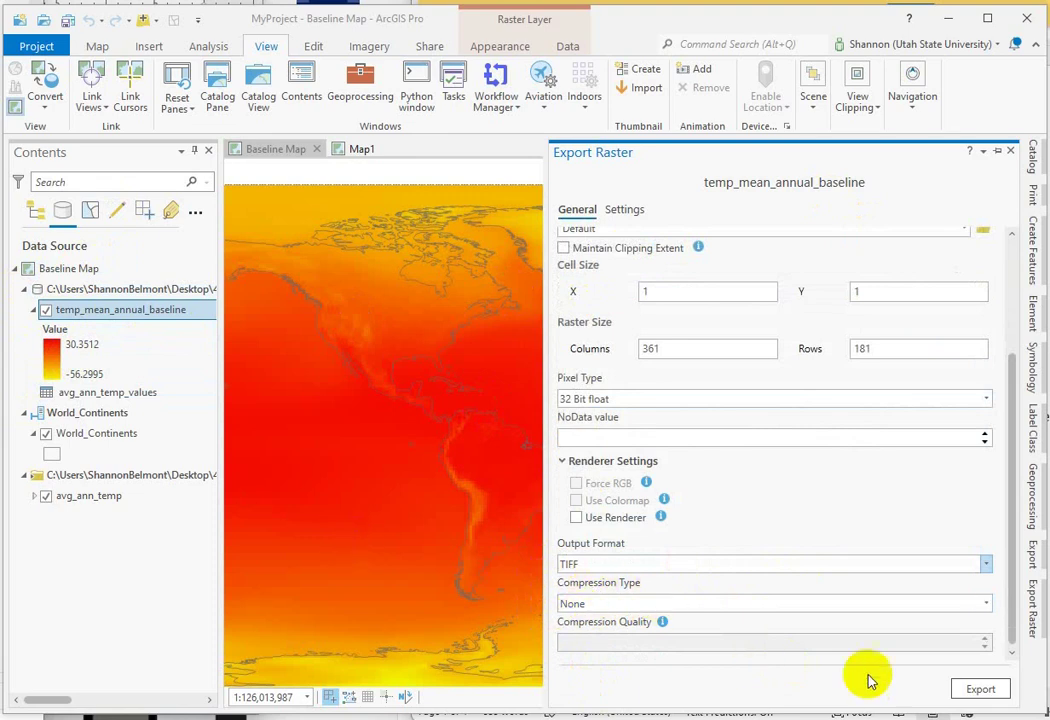
pyautogui.click(986, 690)
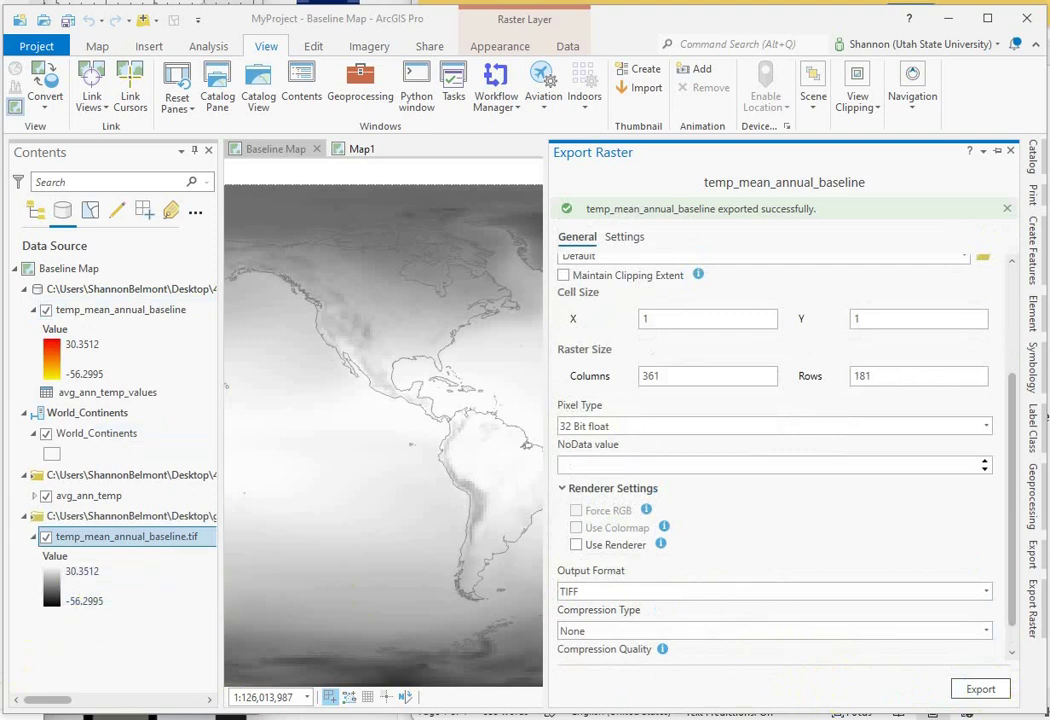
pyautogui.click(1011, 153)
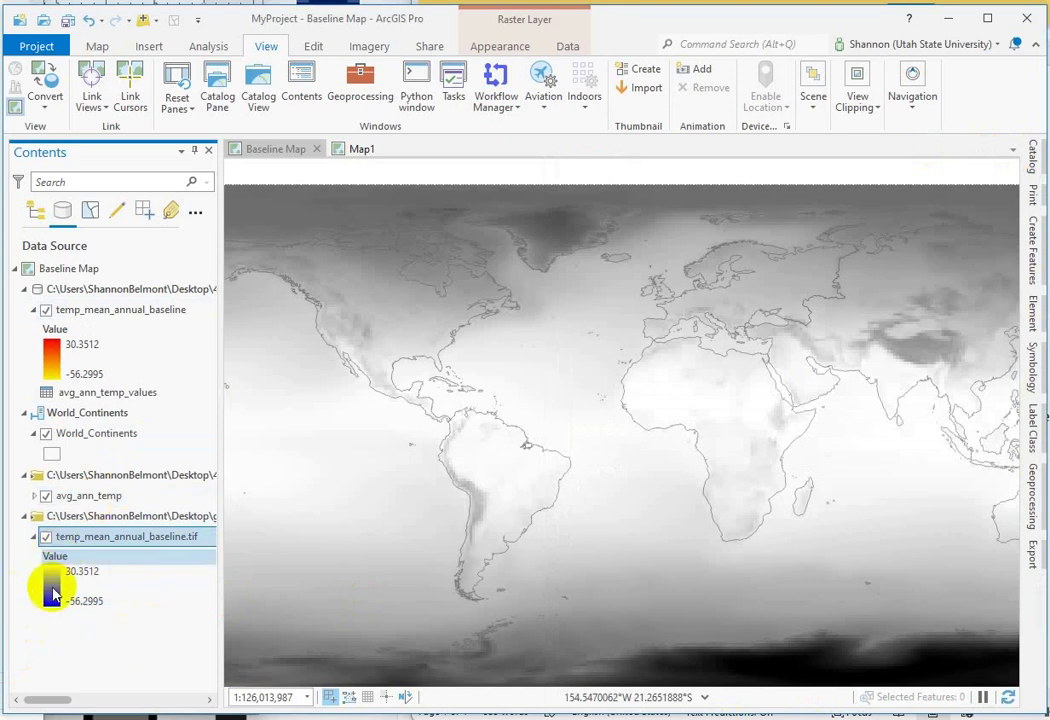
# - Return the contents to drawing order and collapse the legend of the original temp_mean_annual_baseline layer
pyautogui.click(36, 211)
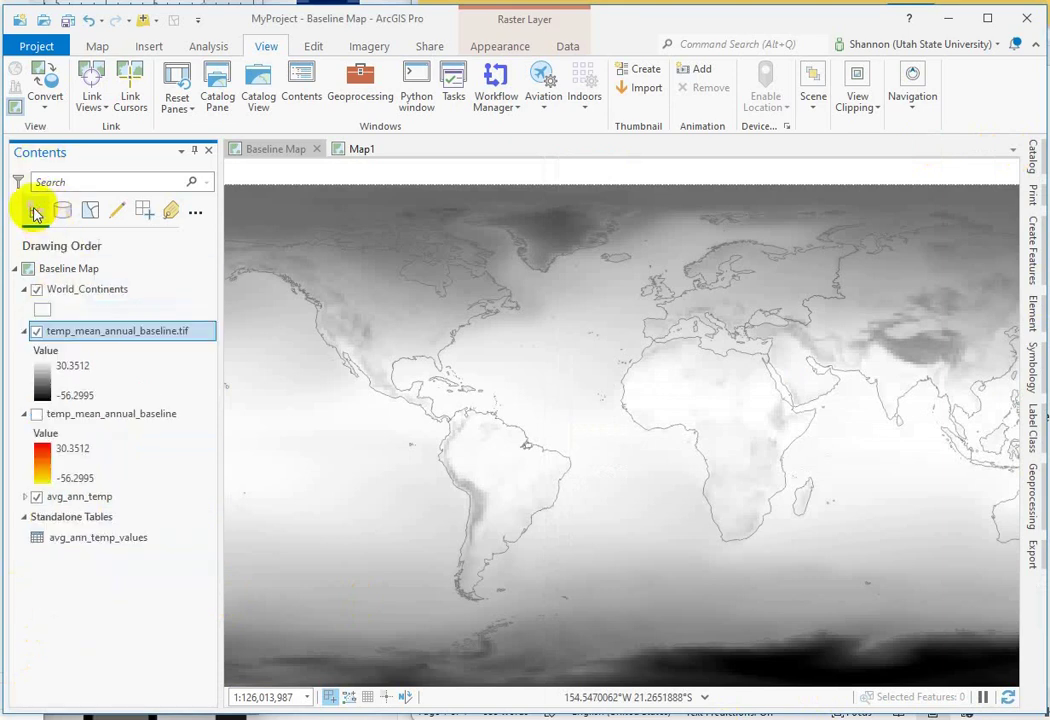
pyautogui.click(22, 413)
pyautogui.click(22, 413)
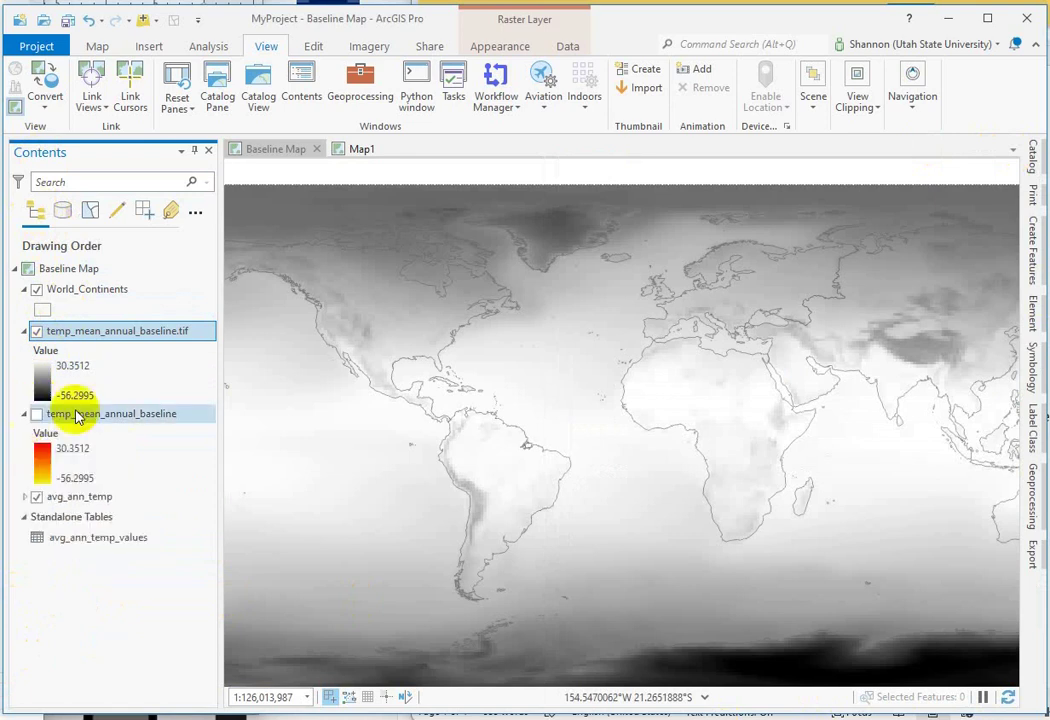
pyautogui.click(29, 415)
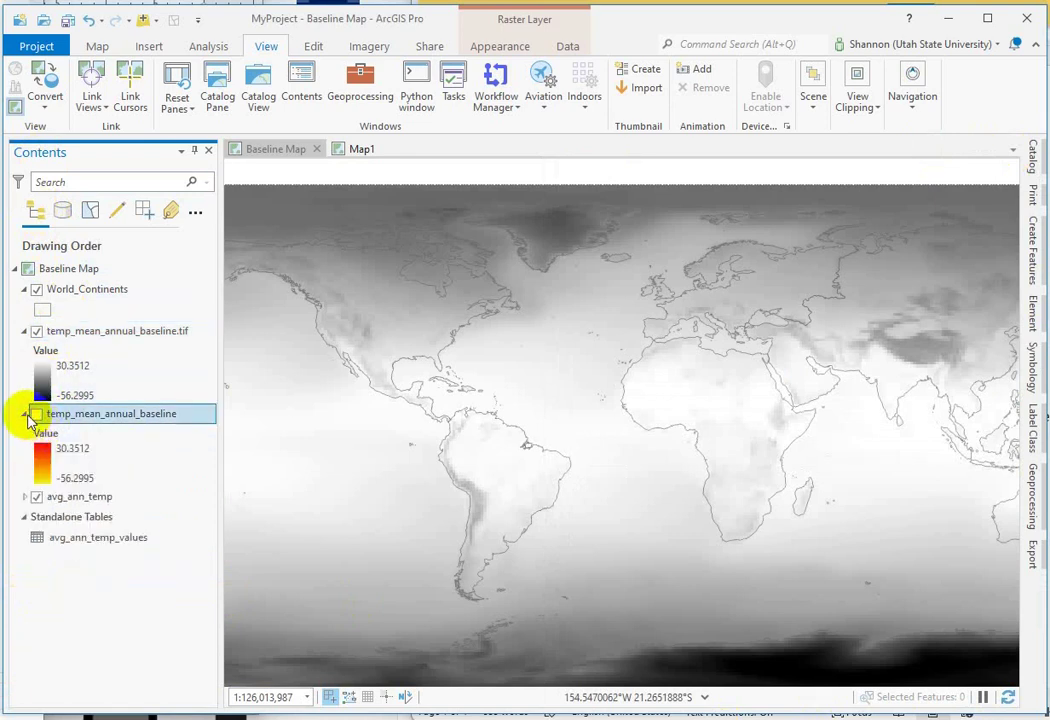
pyautogui.click(25, 414)
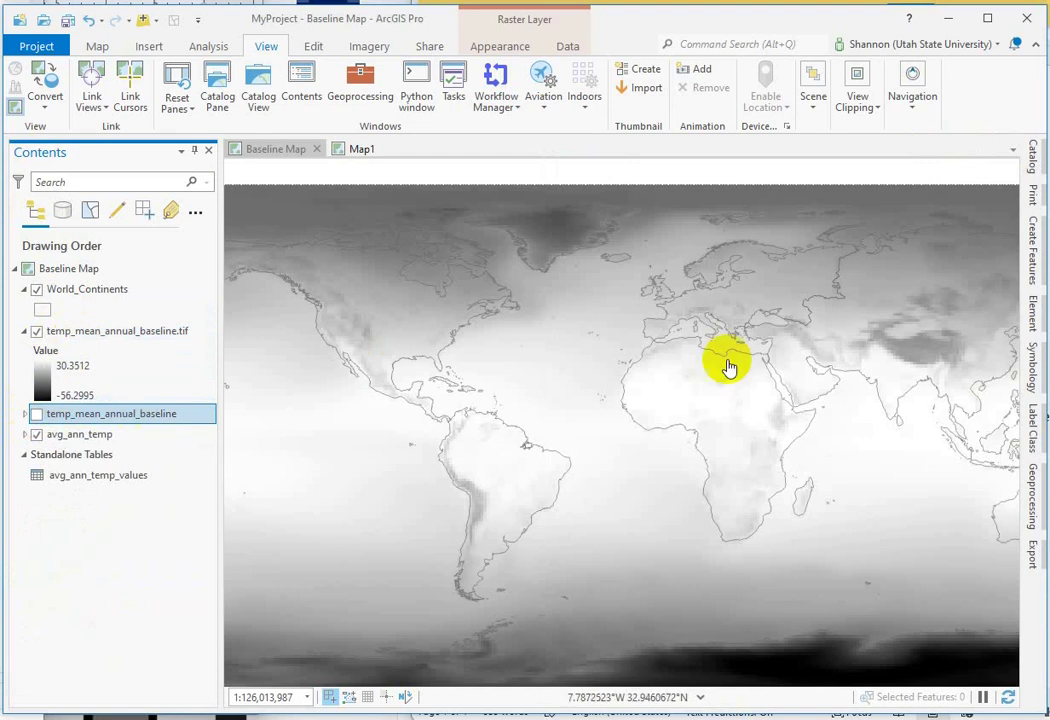
# - Apply the continuous red-white-gray color scheme to the exported temp_mean_annual_baseline.tif layer, keeping the Stretch symbology
pyautogui.click(112, 331)
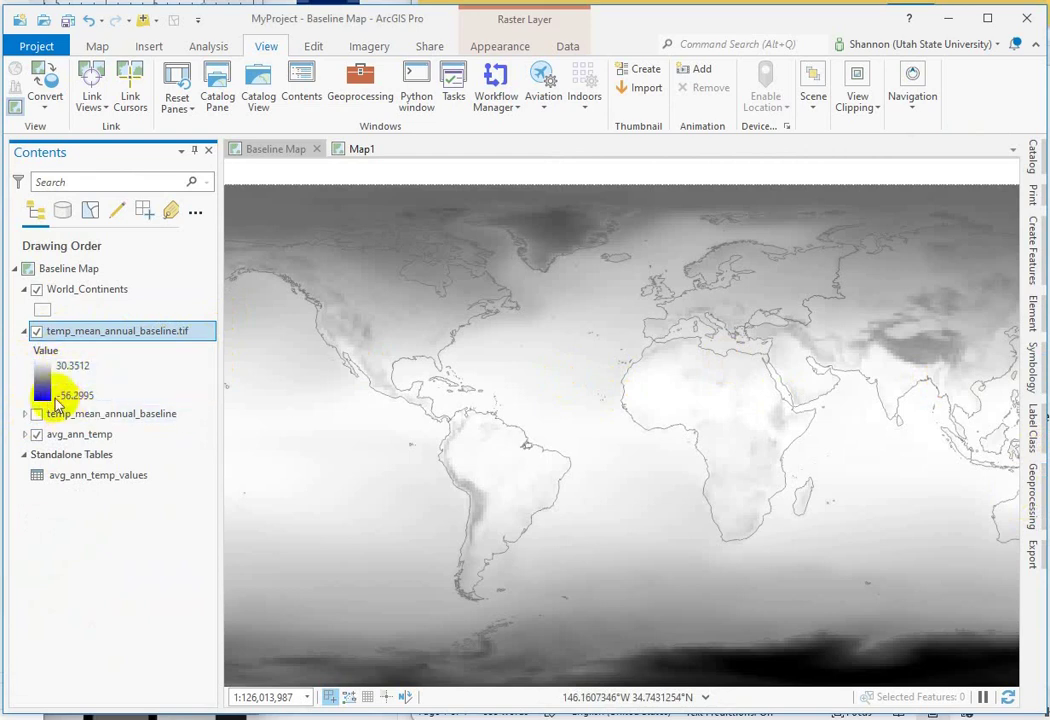
pyautogui.click(1031, 370)
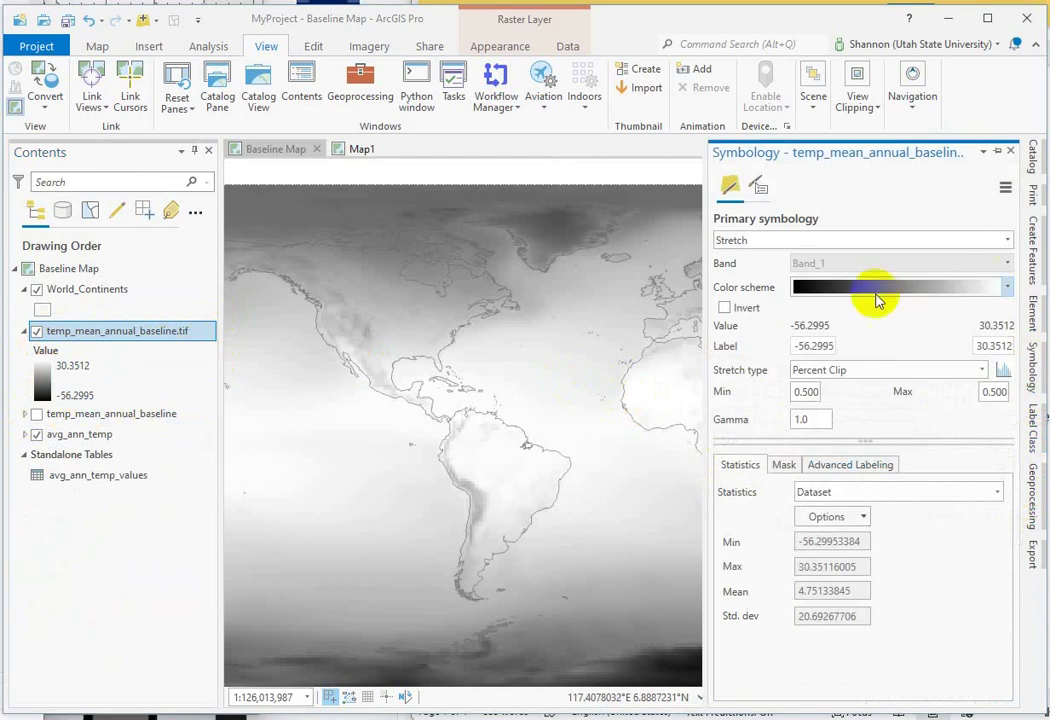
pyautogui.click(1005, 241)
pyautogui.click(952, 199)
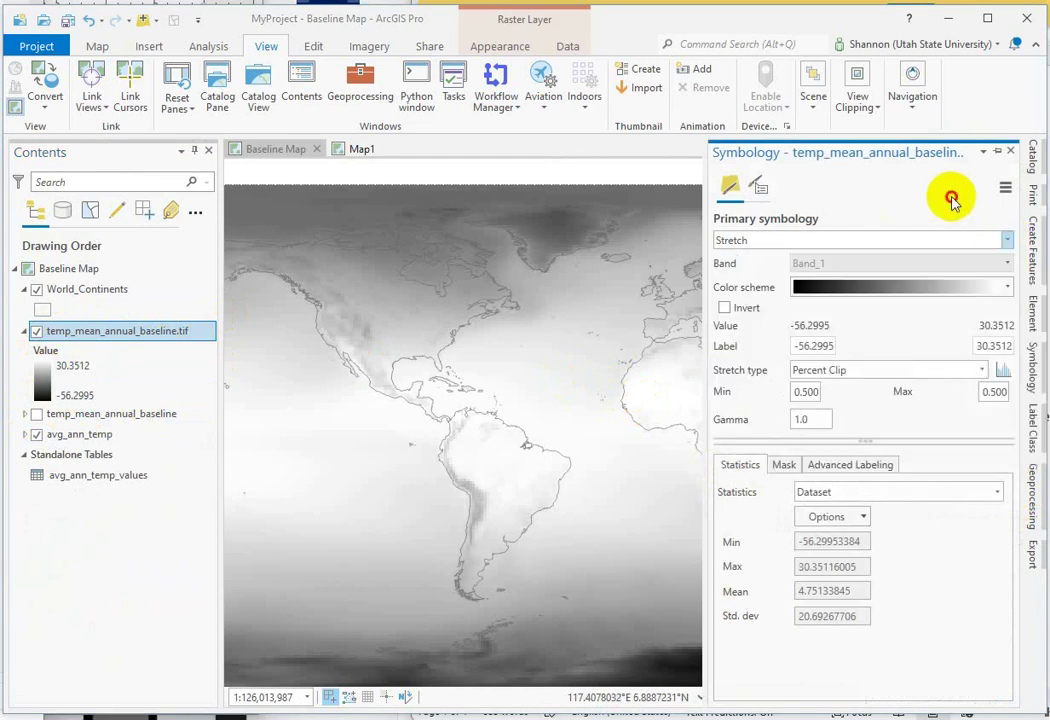
pyautogui.click(1006, 287)
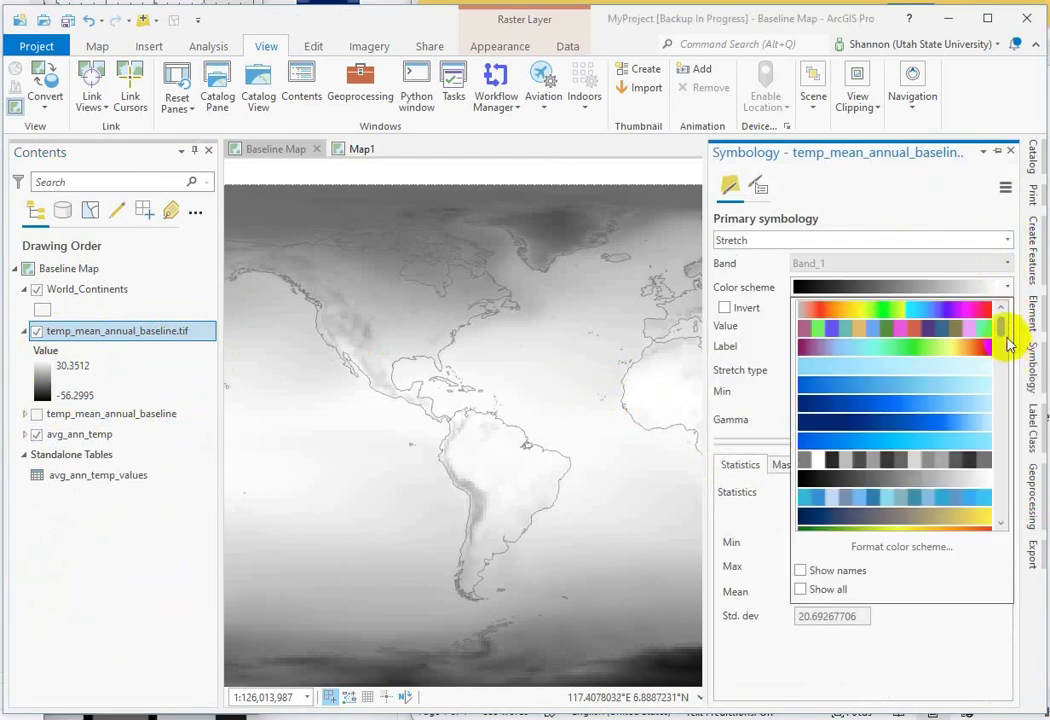
pyautogui.moveTo(1005, 330); pyautogui.dragTo(937, 457)
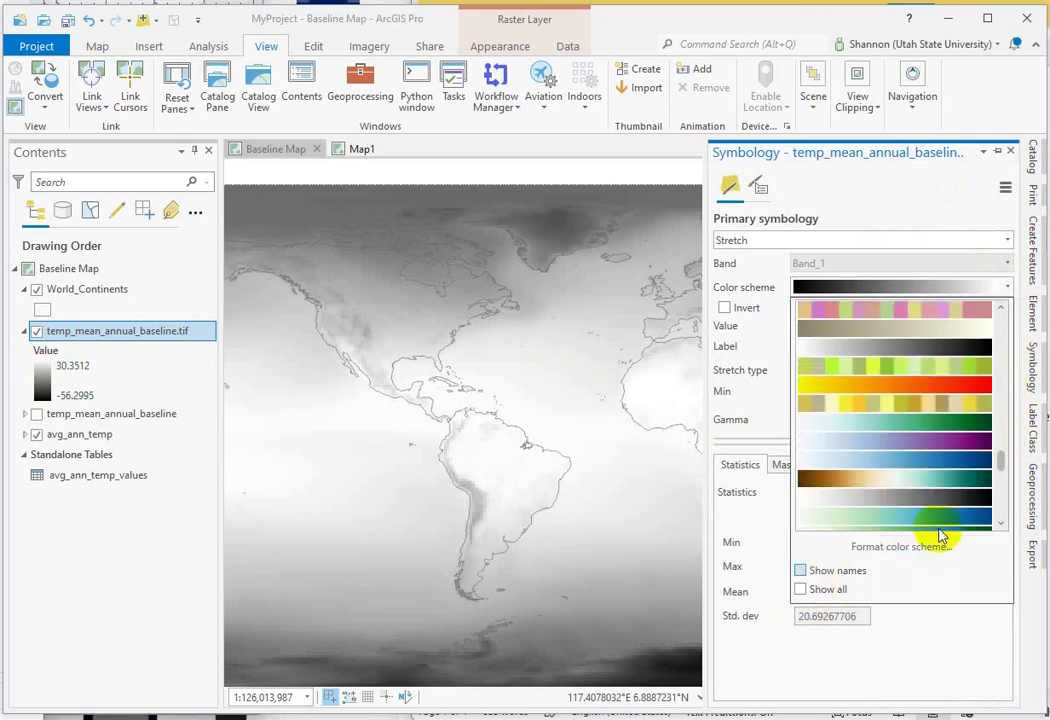
pyautogui.moveTo(1008, 462); pyautogui.dragTo(1003, 494)
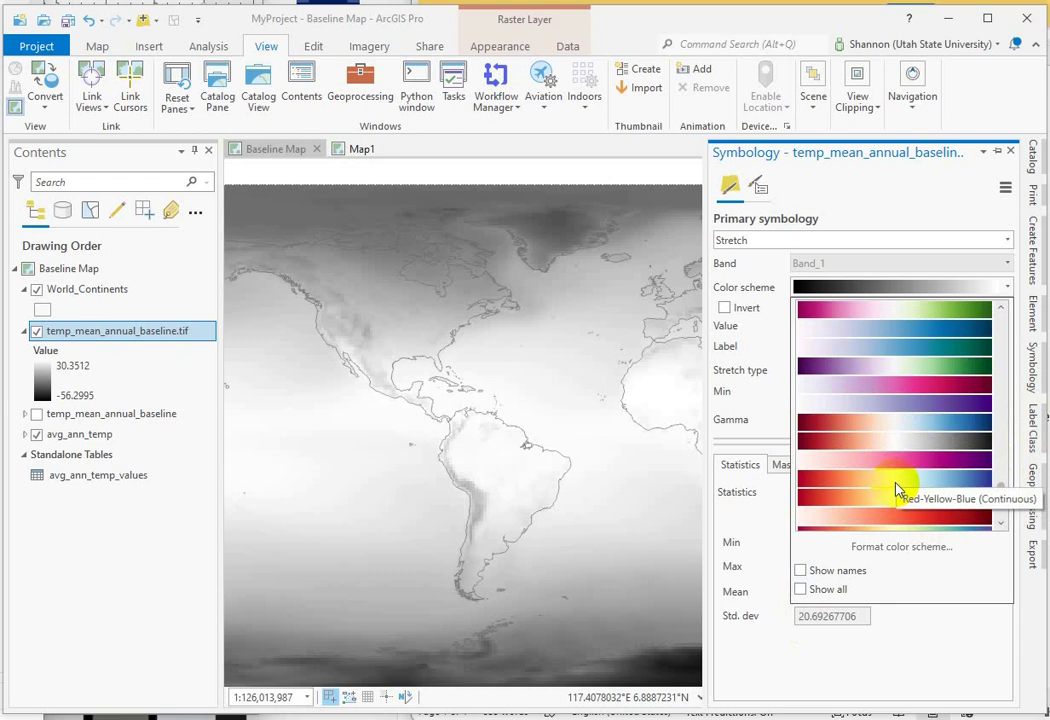
pyautogui.click(891, 443)
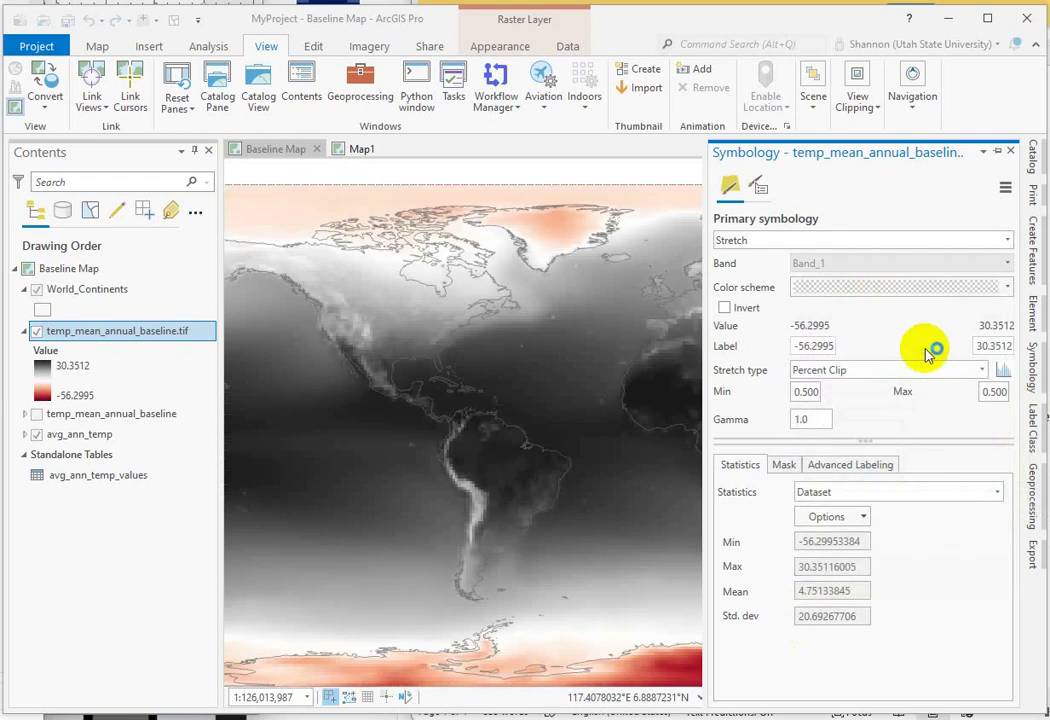
# - Invert the color scheme of temp_mean_annual_baseline.tif so red marks the highest temperatures
pyautogui.click(57, 395)
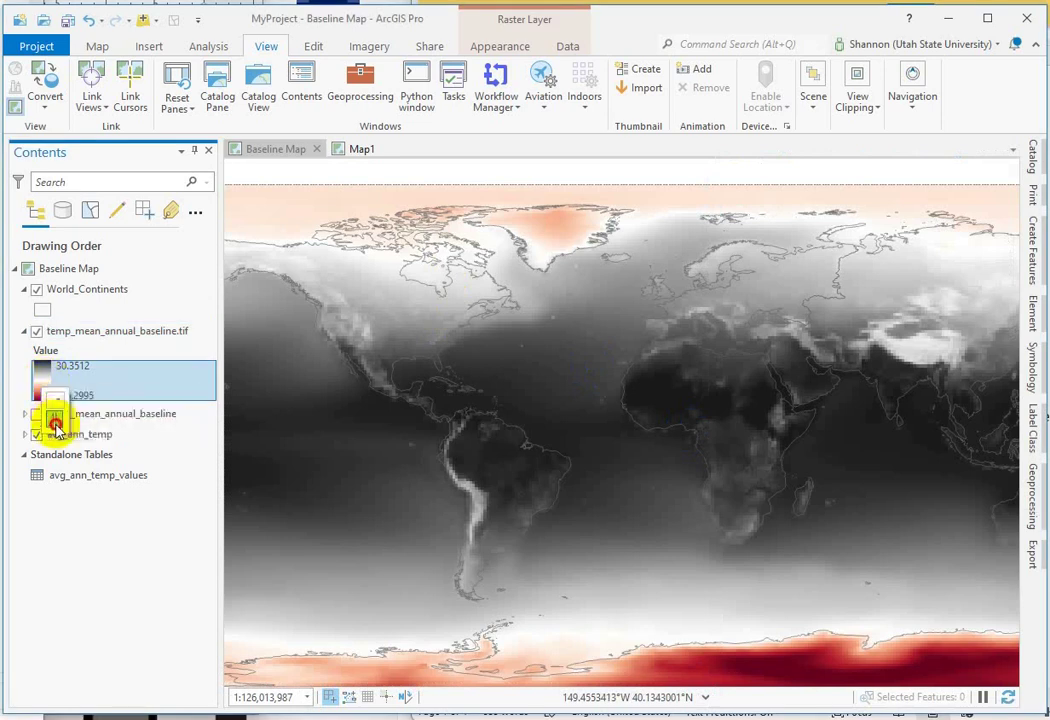
pyautogui.click(52, 422)
pyautogui.click(253, 424)
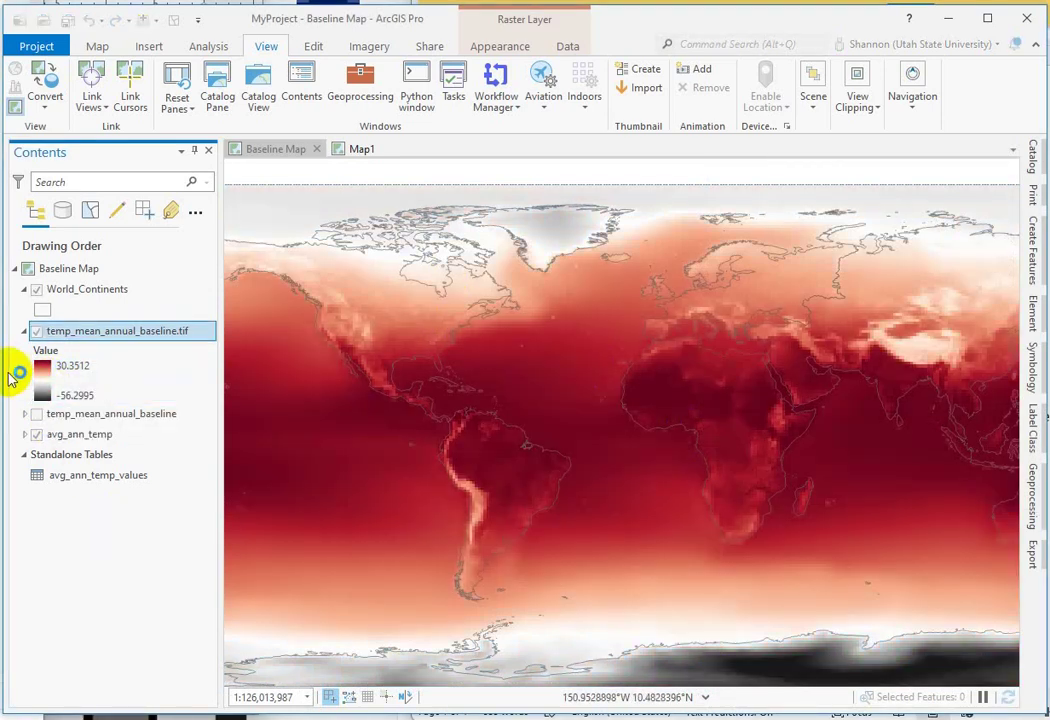
# - Inspect the pixel value of temp_mean_annual_baseline.tif at a cell on Greenland with the Explore tool
pyautogui.click(783, 489)
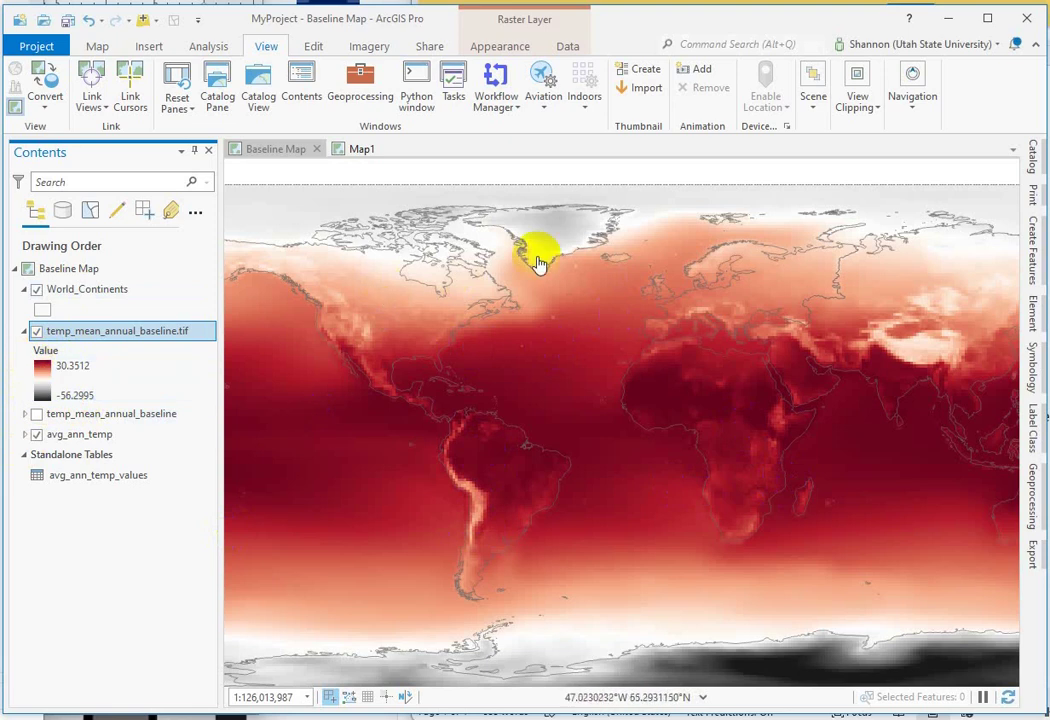
pyautogui.scroll(5, 621, 258)
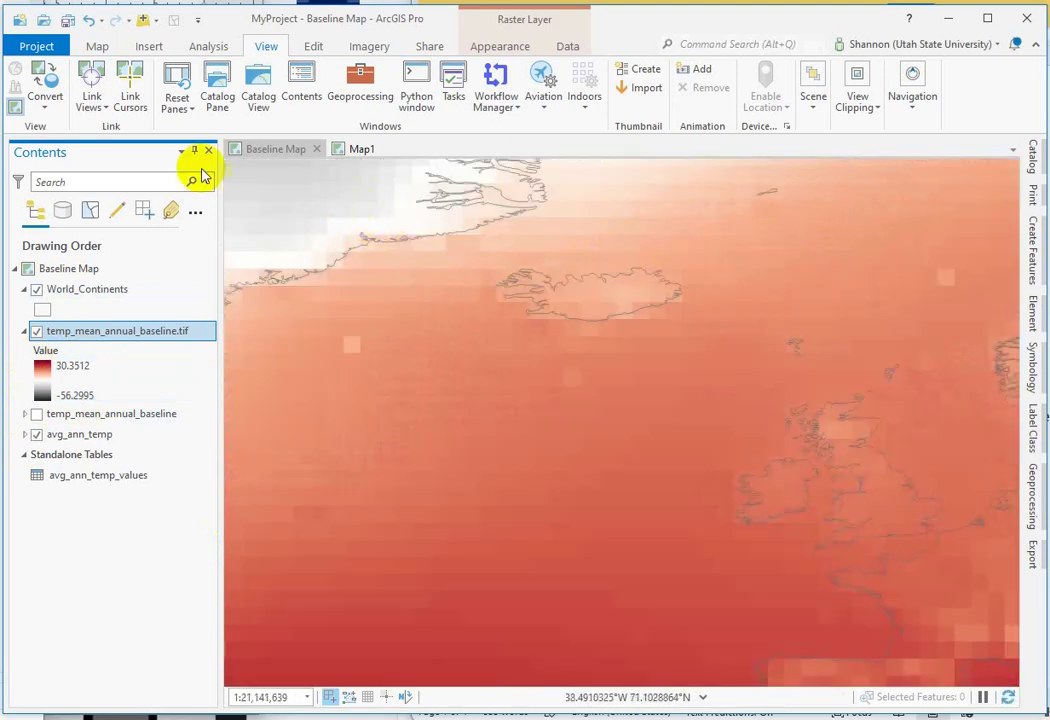
pyautogui.click(96, 46)
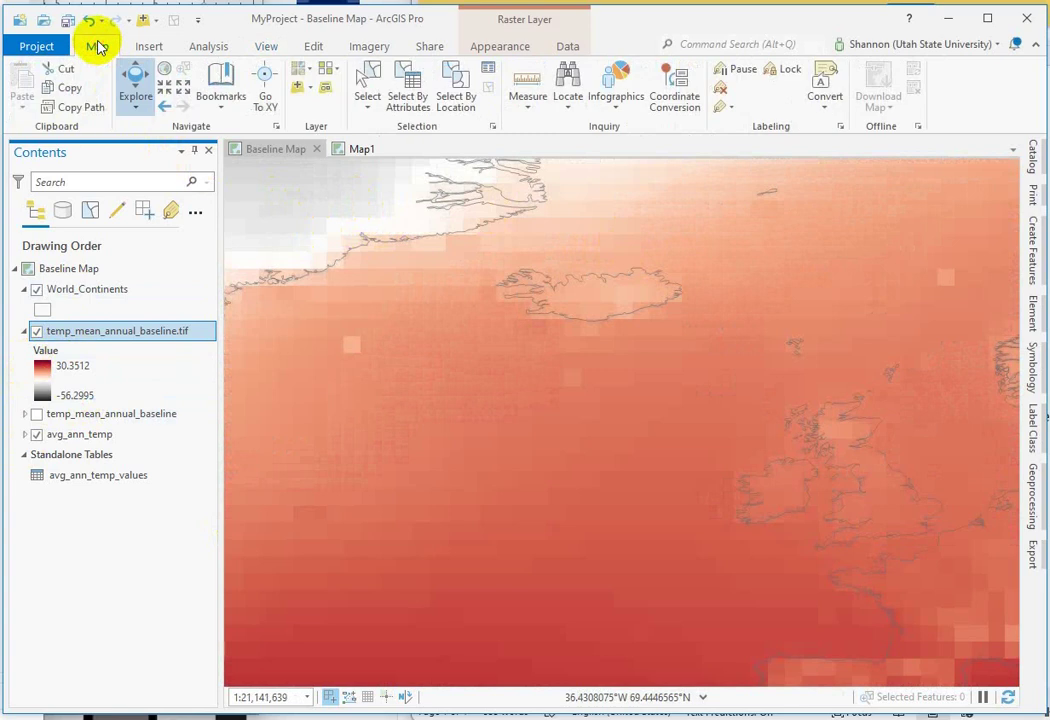
pyautogui.click(313, 186)
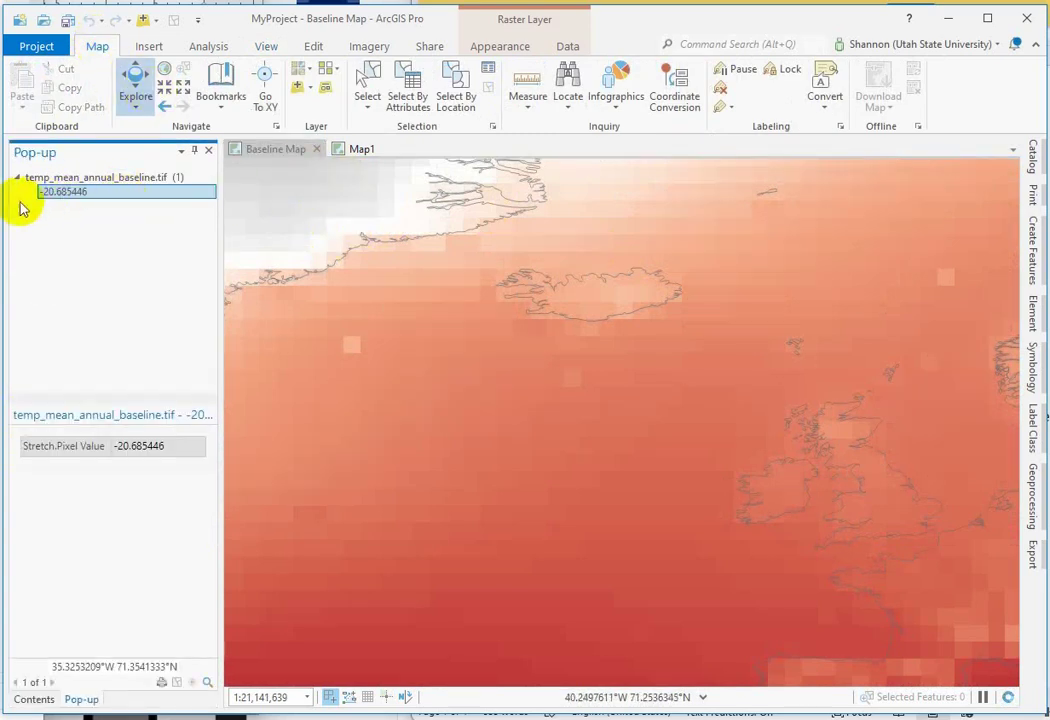
# - Inspect the pixel values of temp_mean_annual_baseline.tif on both sides of Greenland's southeast coast, and close the pop-up
pyautogui.click(360, 232)
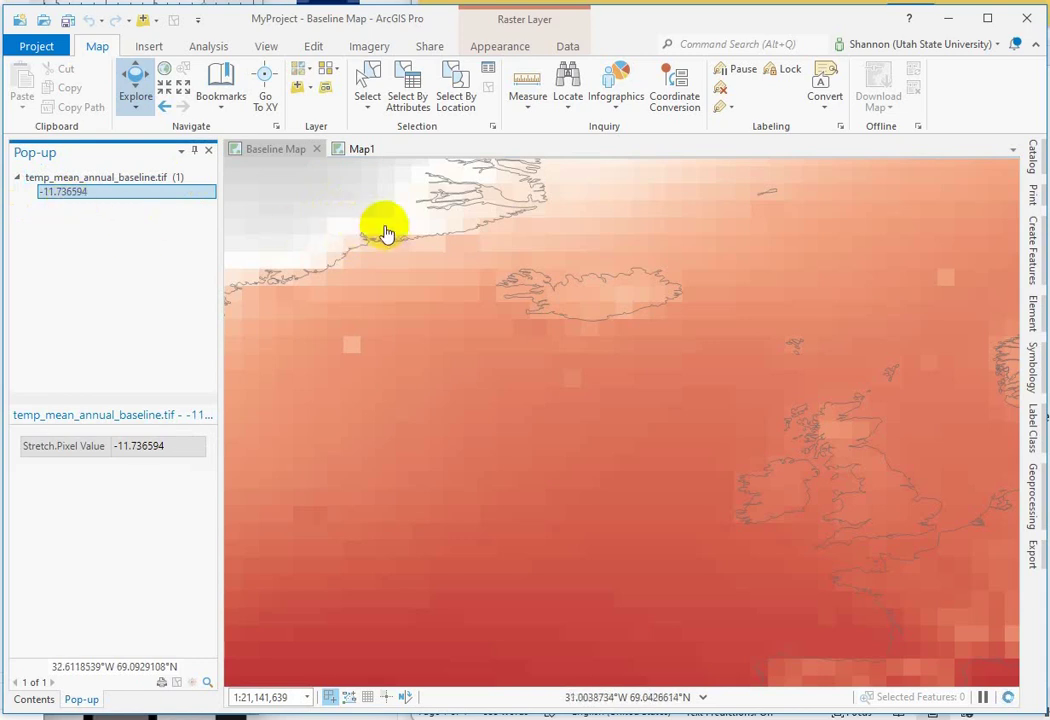
pyautogui.click(378, 228)
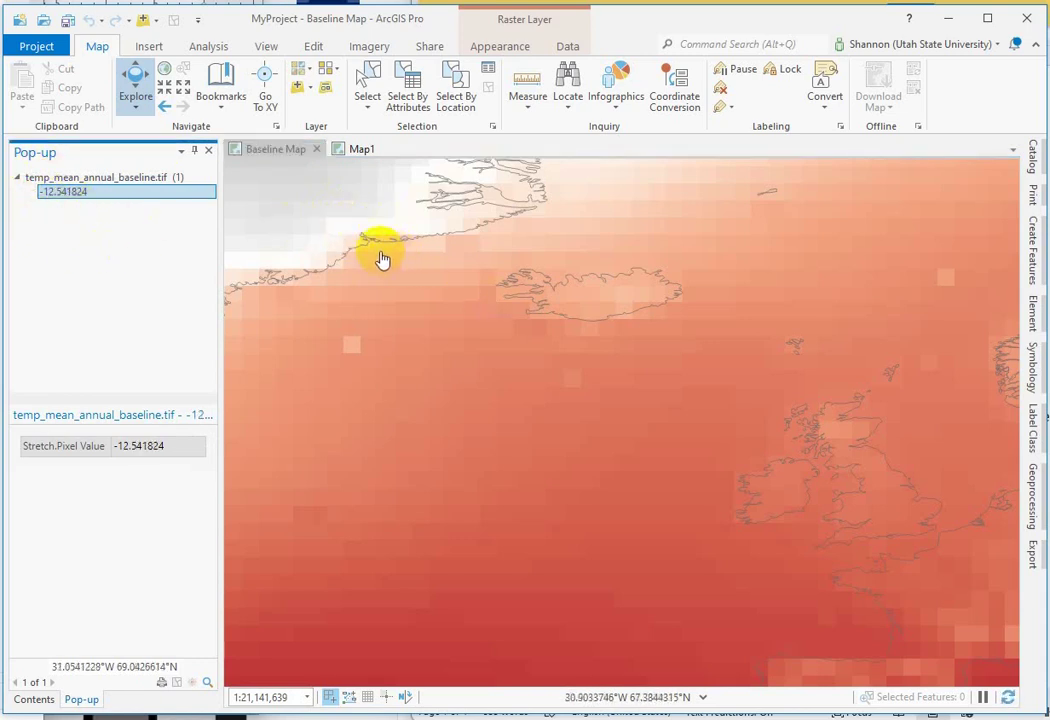
pyautogui.click(460, 513)
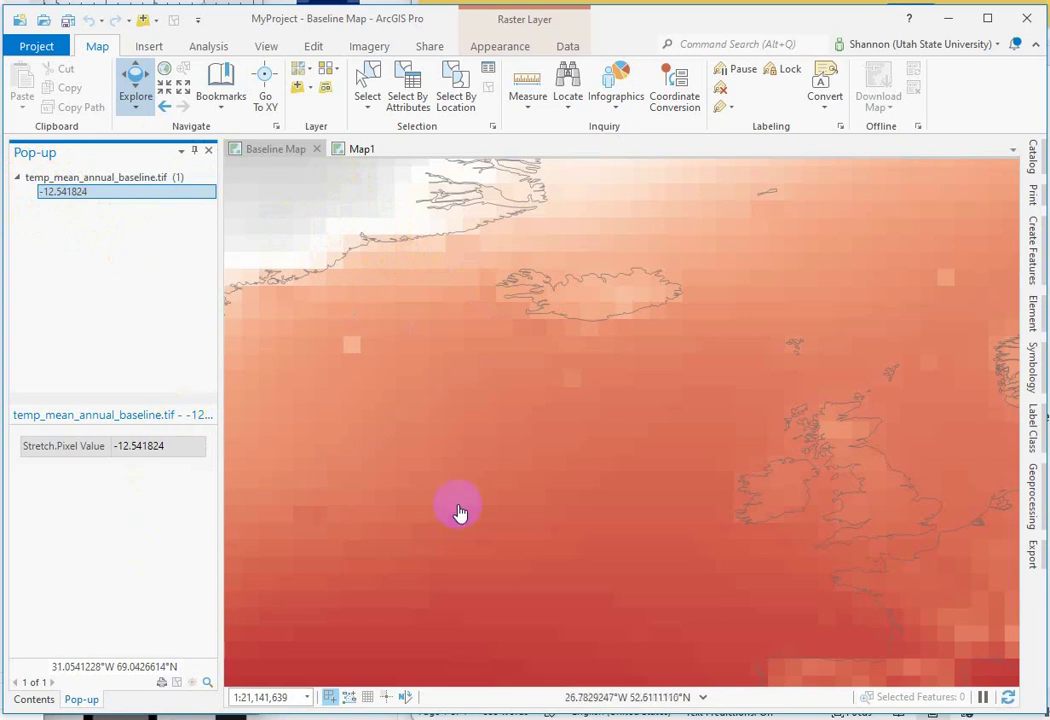
pyautogui.click(396, 278)
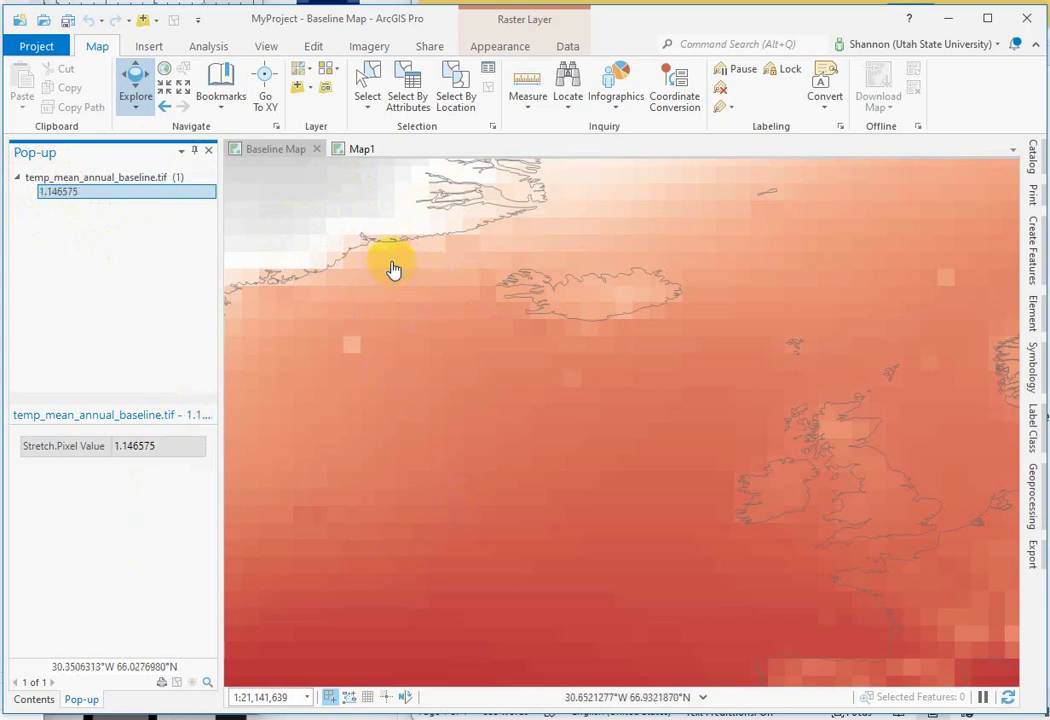
pyautogui.click(388, 268)
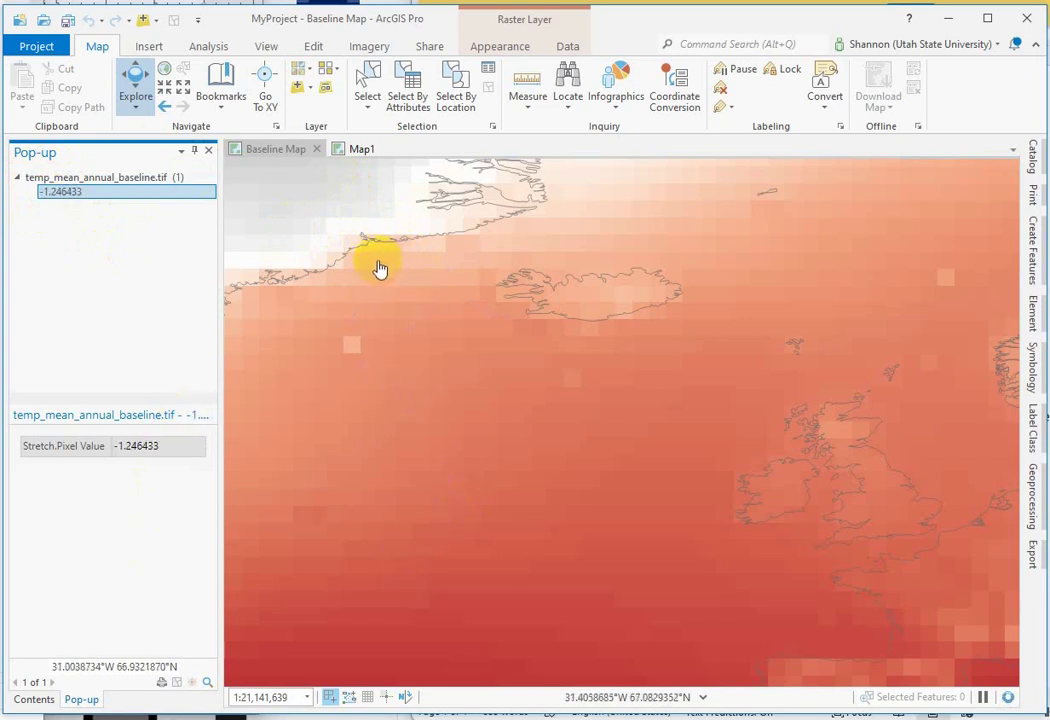
pyautogui.click(368, 262)
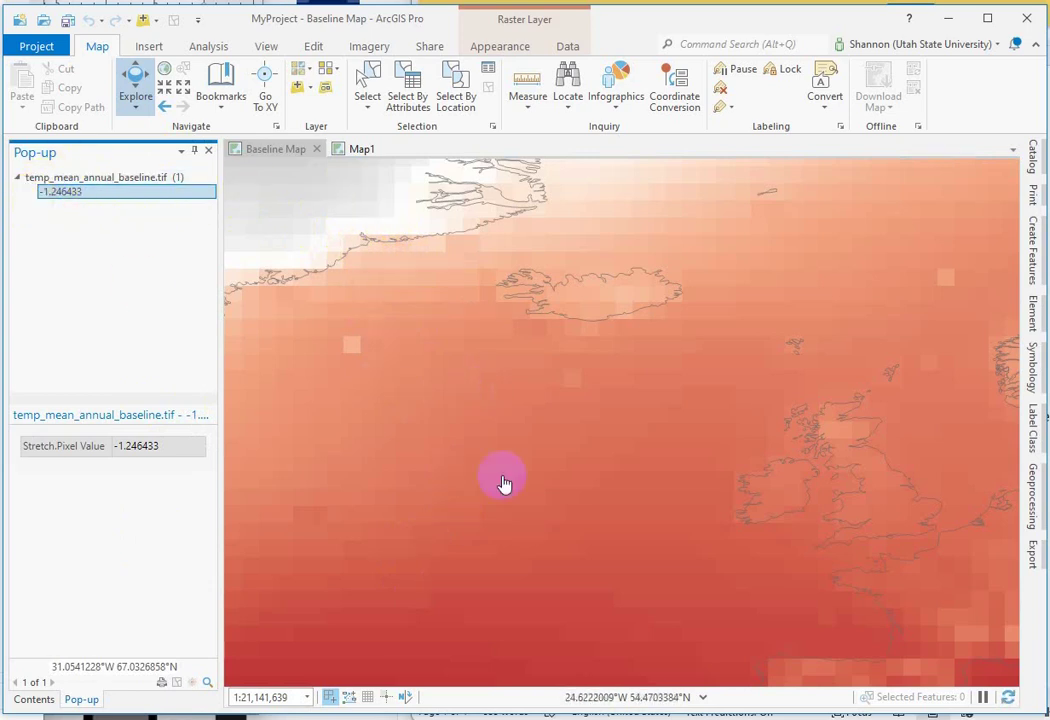
pyautogui.click(206, 151)
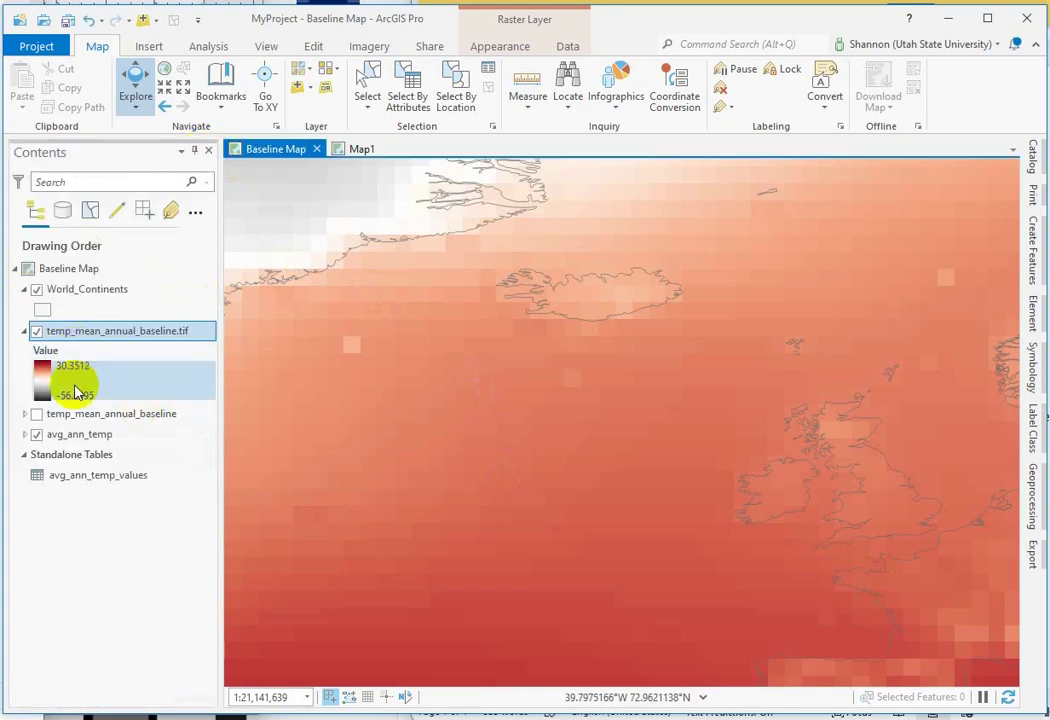
# - Set the stretch type of temp_mean_annual_baseline.tif to Minimum Maximum in its symbology
pyautogui.click(1035, 375)
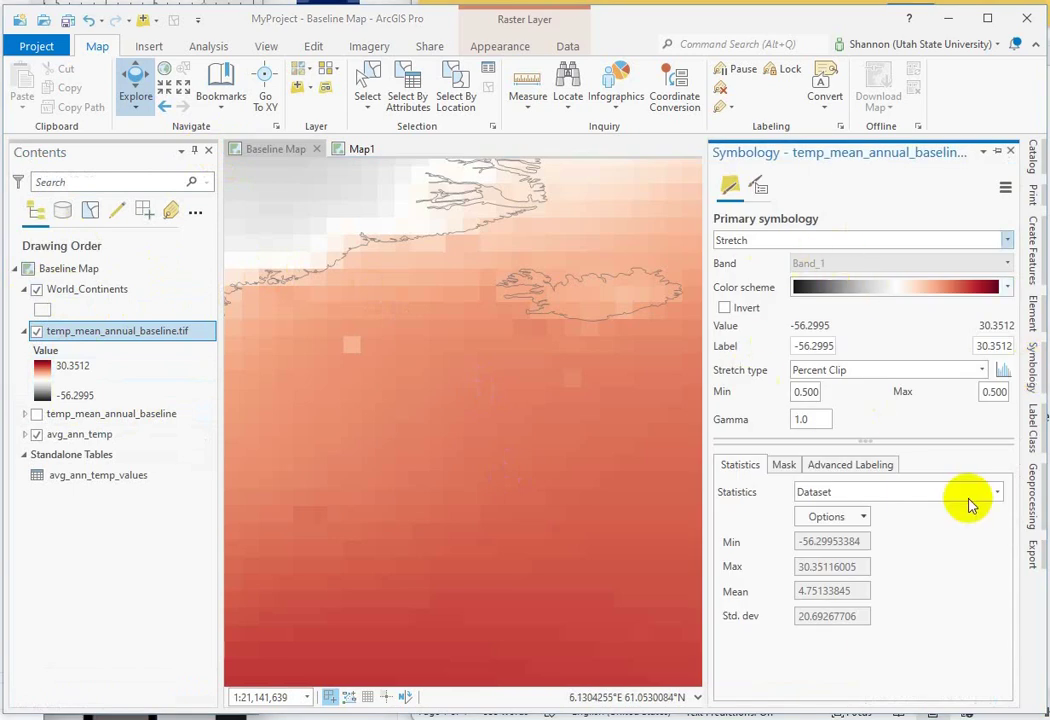
pyautogui.click(872, 374)
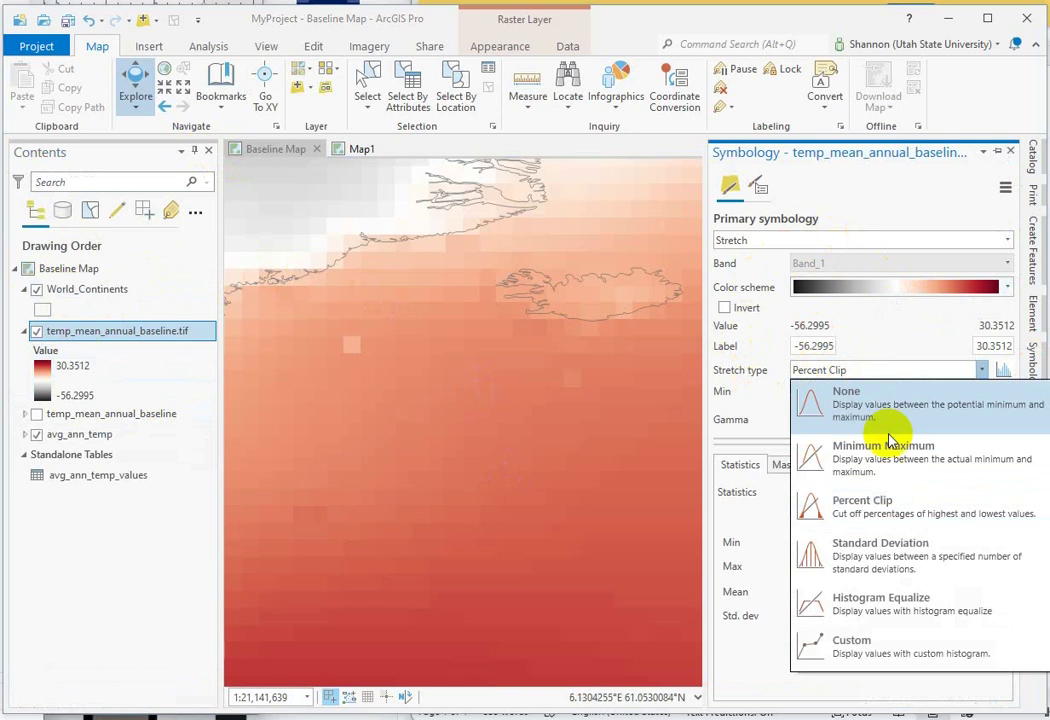
pyautogui.click(840, 453)
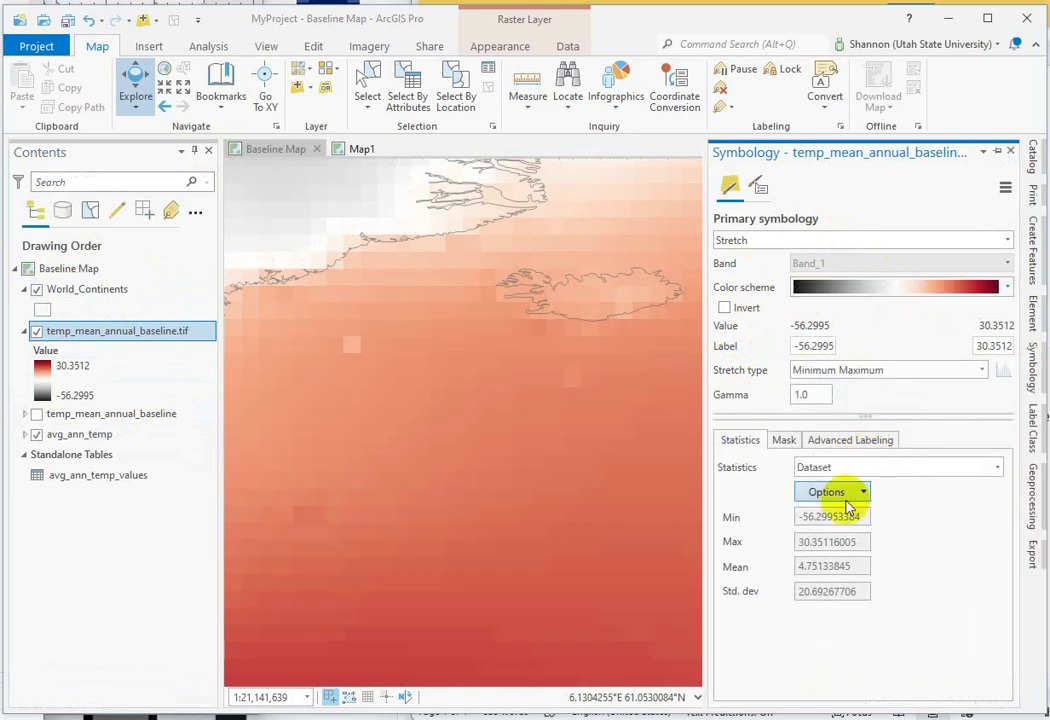
# - Switch the stretch statistics of temp_mean_annual_baseline.tif to Custom and set the maximum to 56
pyautogui.click(825, 467)
pyautogui.click(826, 598)
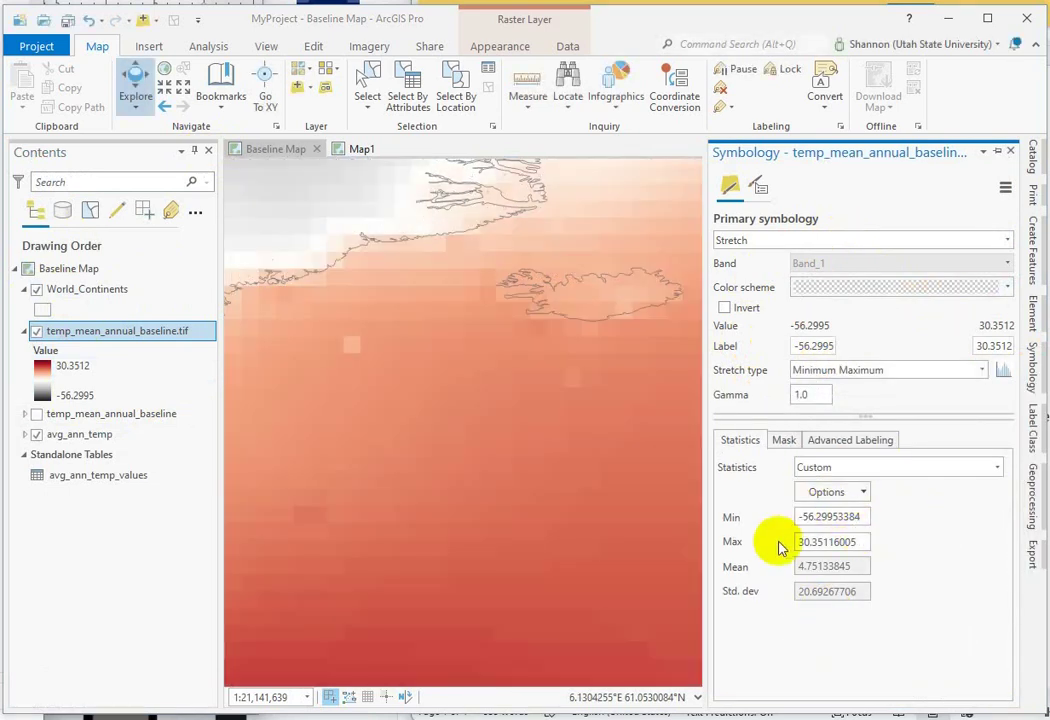
pyautogui.doubleClick(857, 542)
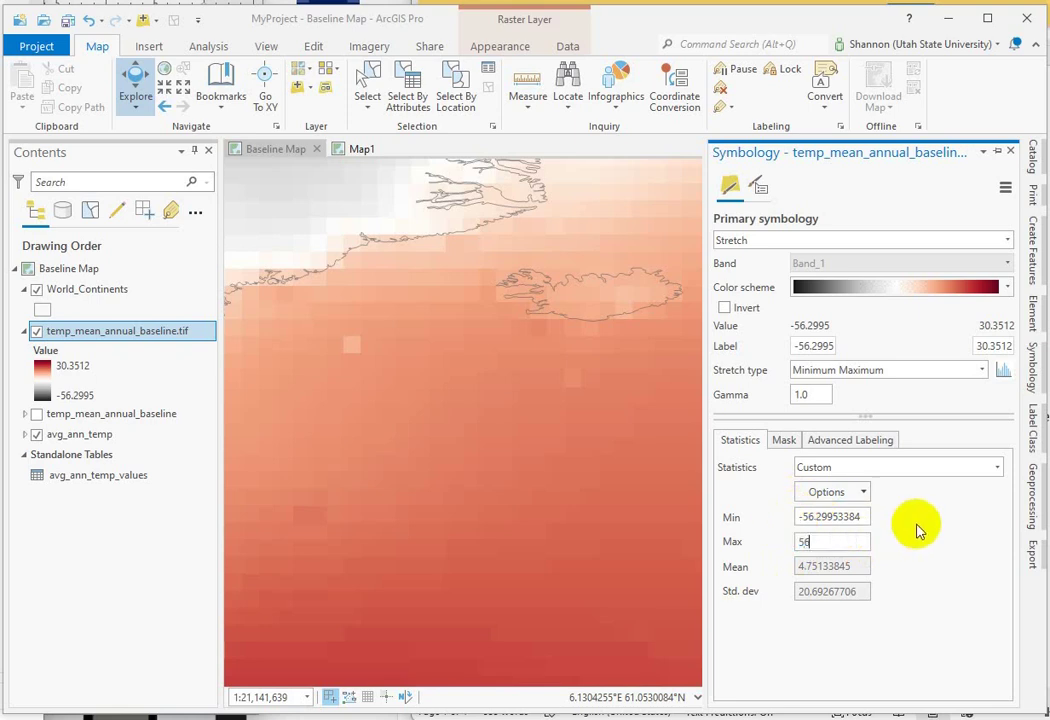
pyautogui.press('Return')
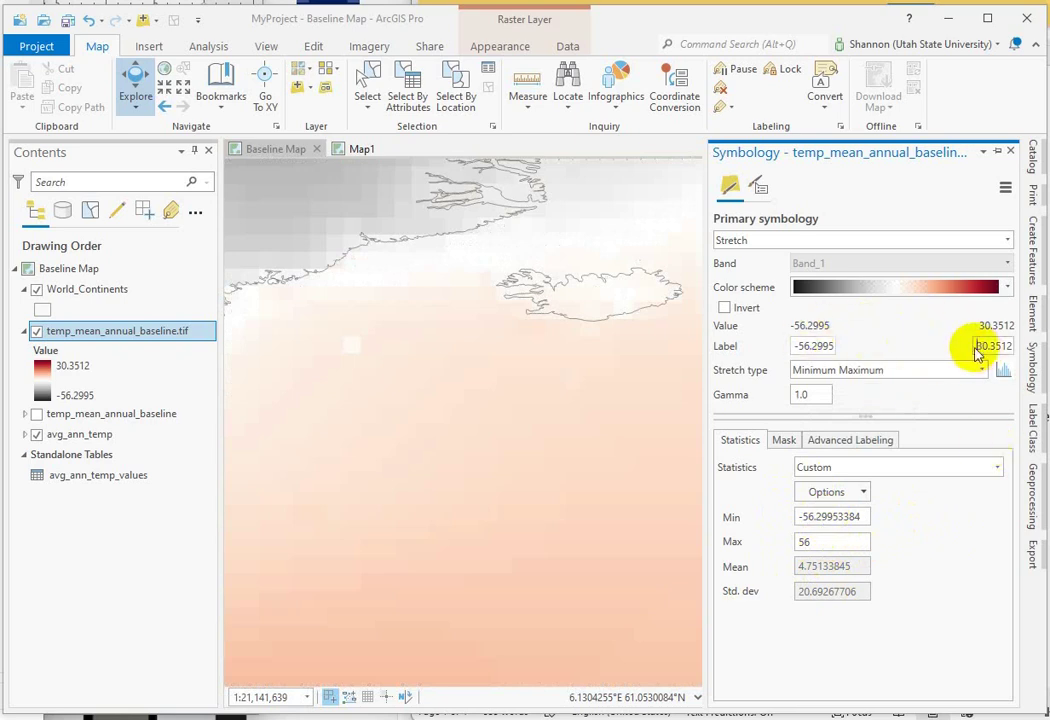
# - Label the upper end of the temp_mean_annual_baseline.tif color ramp 56 C and the lower end -56 C
pyautogui.moveTo(977, 346); pyautogui.dragTo(1035, 347)
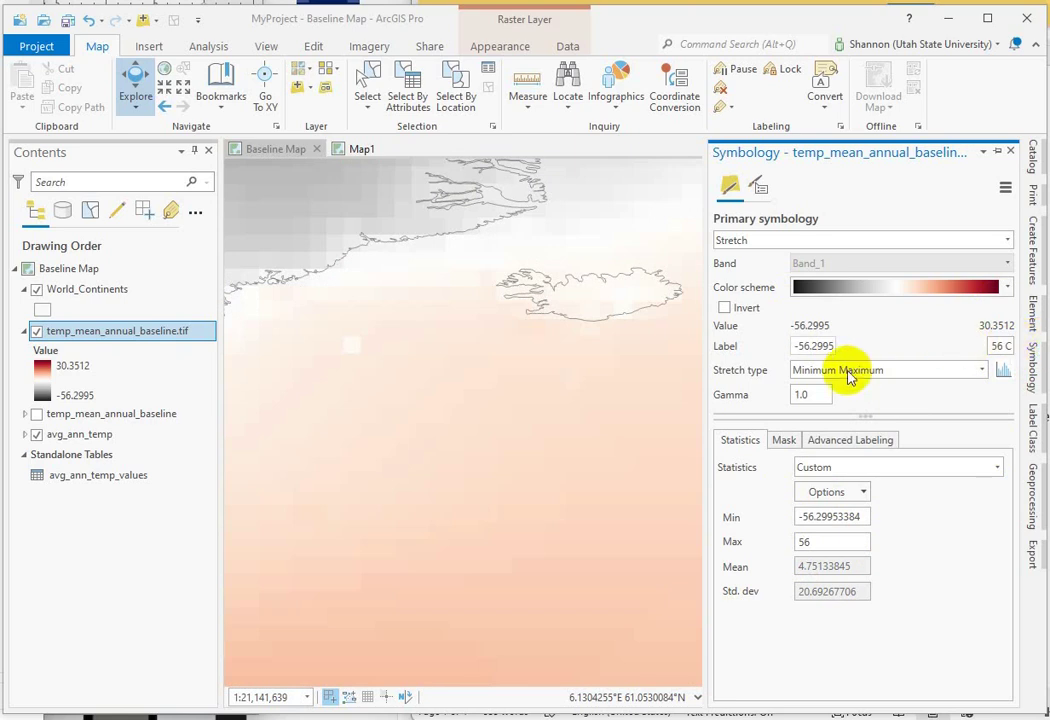
pyautogui.click(815, 349)
pyautogui.moveTo(812, 348); pyautogui.dragTo(872, 352)
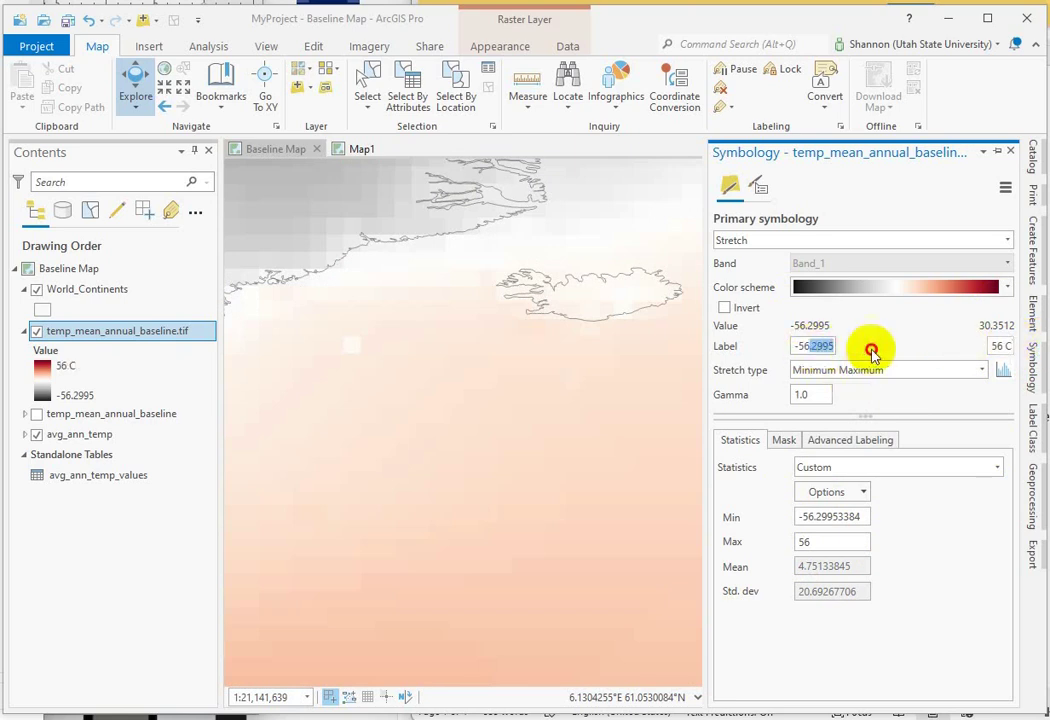
pyautogui.press('BackSpace')
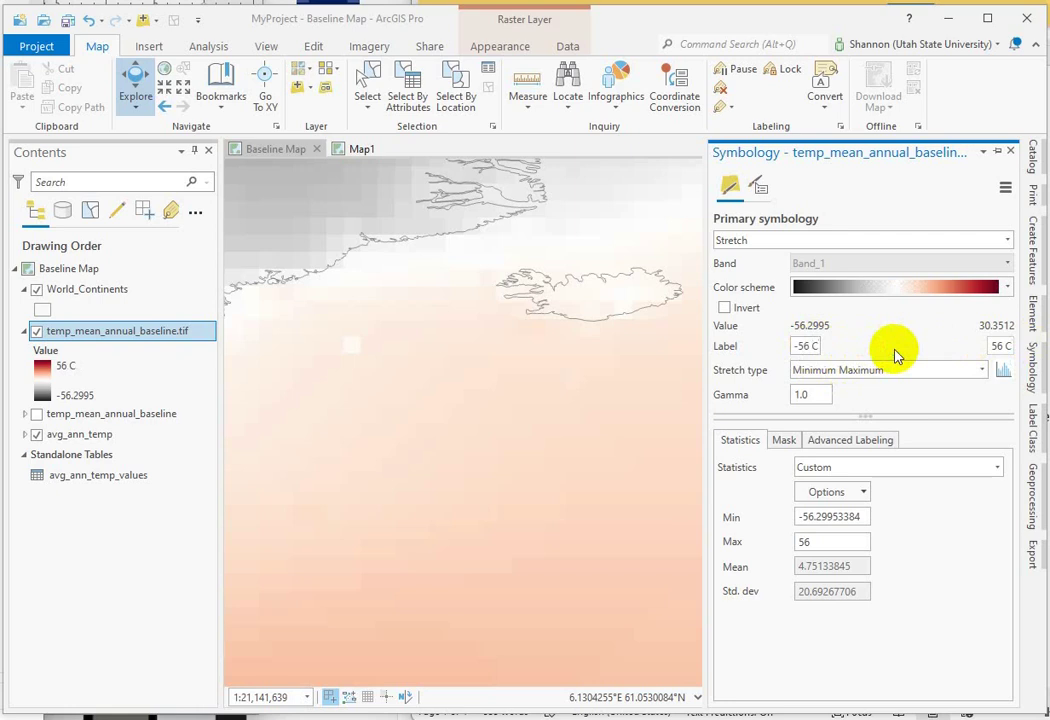
pyautogui.click(950, 574)
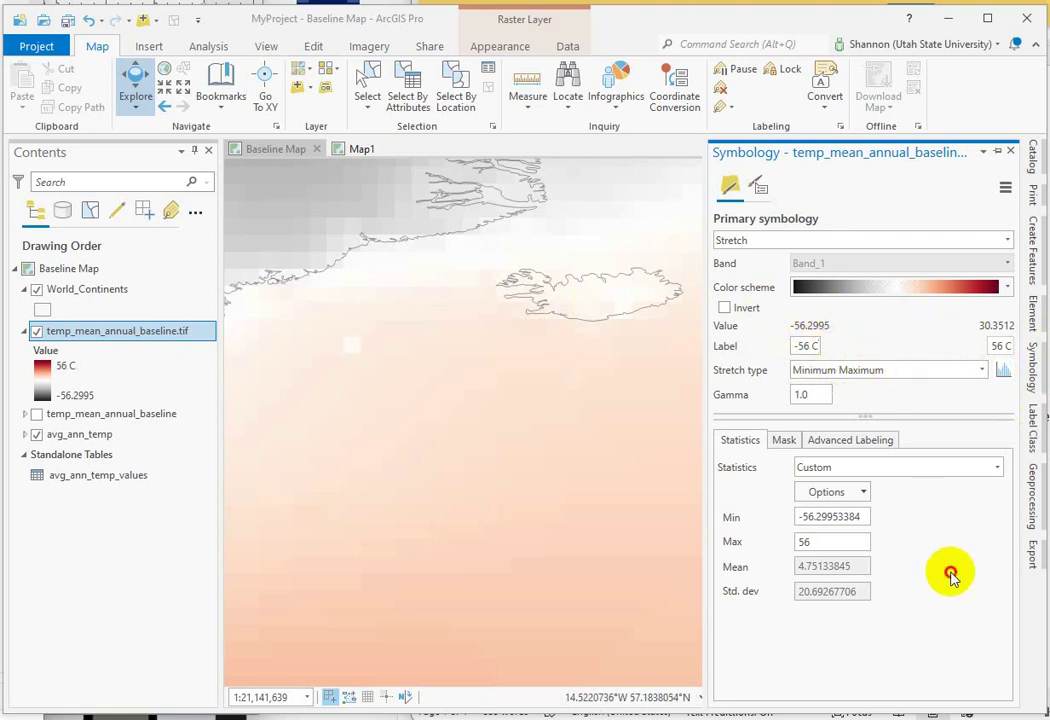
pyautogui.scroll(-3, 850, 288)
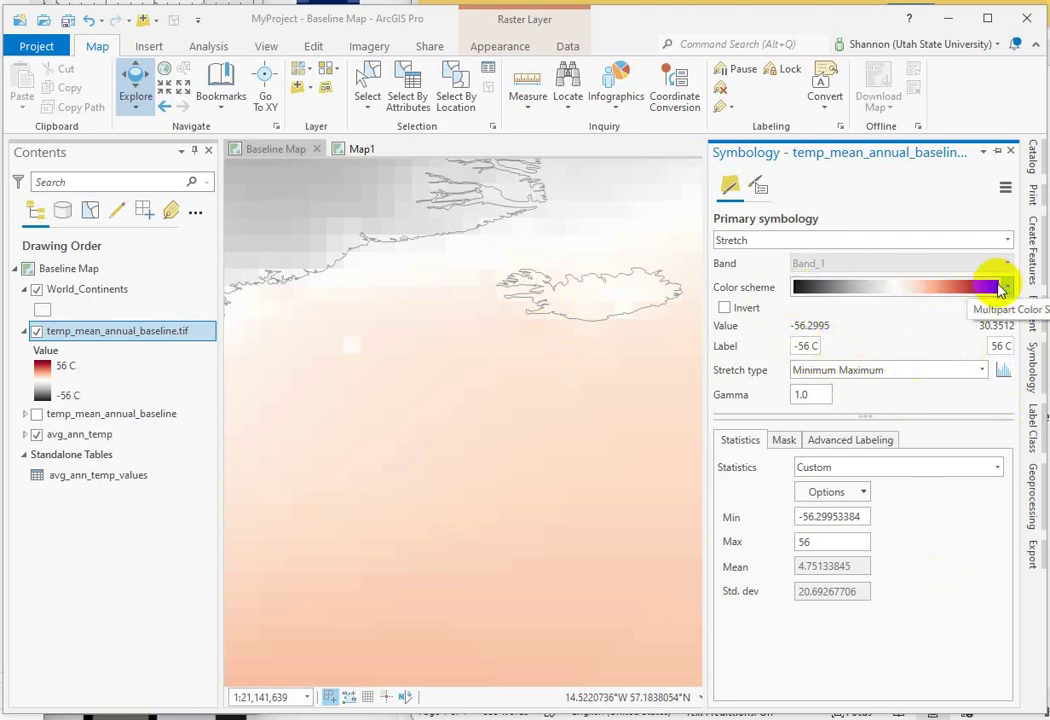
pyautogui.scroll(-1, 1000, 288)
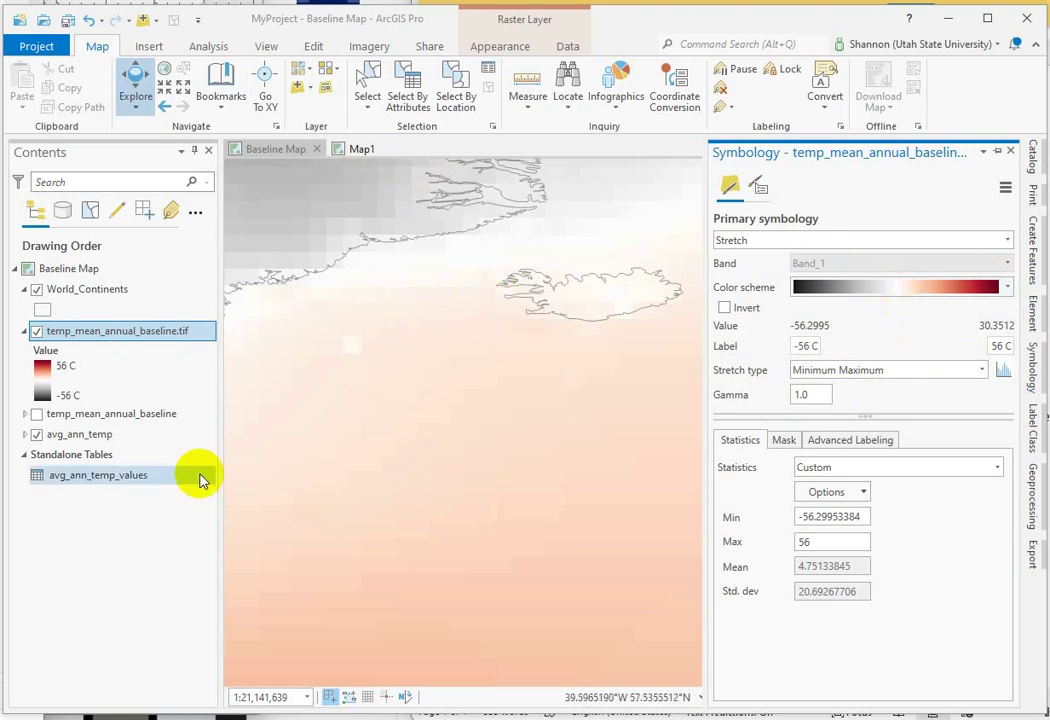
# - Refresh the Baseline Map and check the restyled raster at world extent
pyautogui.click(94, 558)
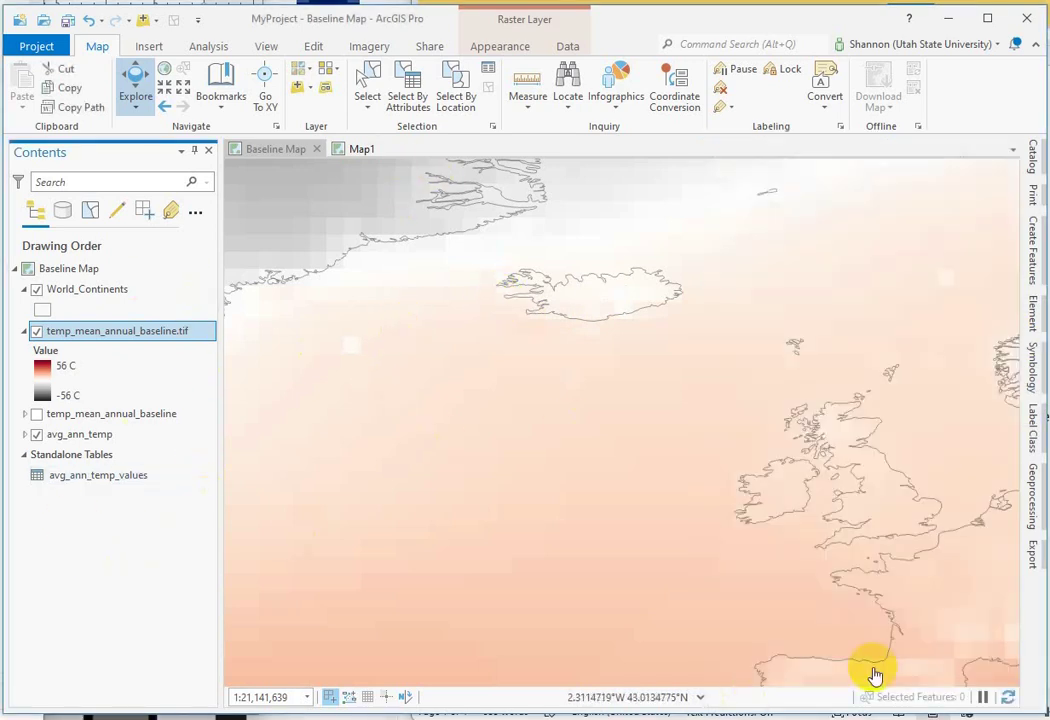
pyautogui.click(1008, 698)
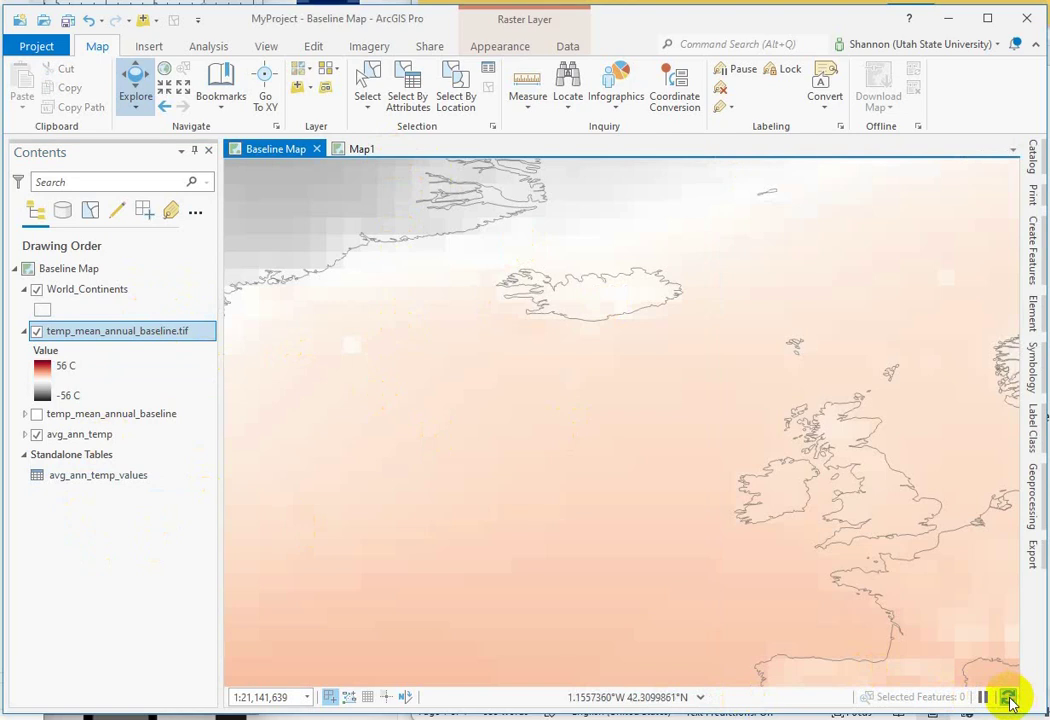
pyautogui.scroll(-4, 527, 340)
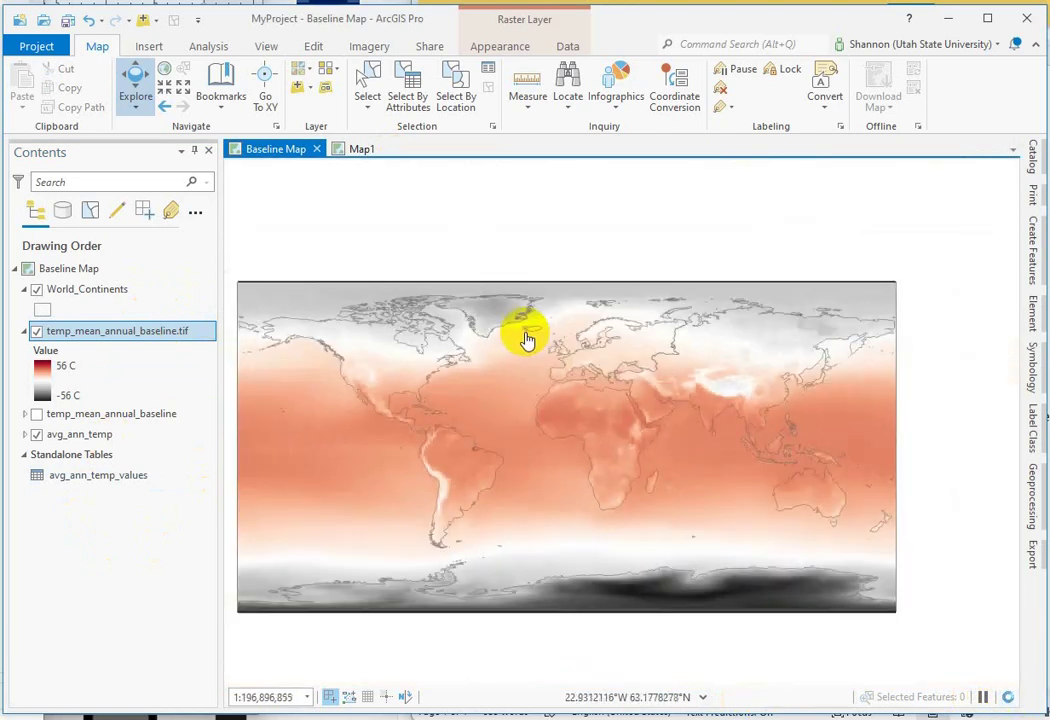
# - Inspect pixel values of temp_mean_annual_baseline.tif on Greenland's southern tip and the adjacent ocean, and close the pop-up
pyautogui.scroll(3, 450, 306)
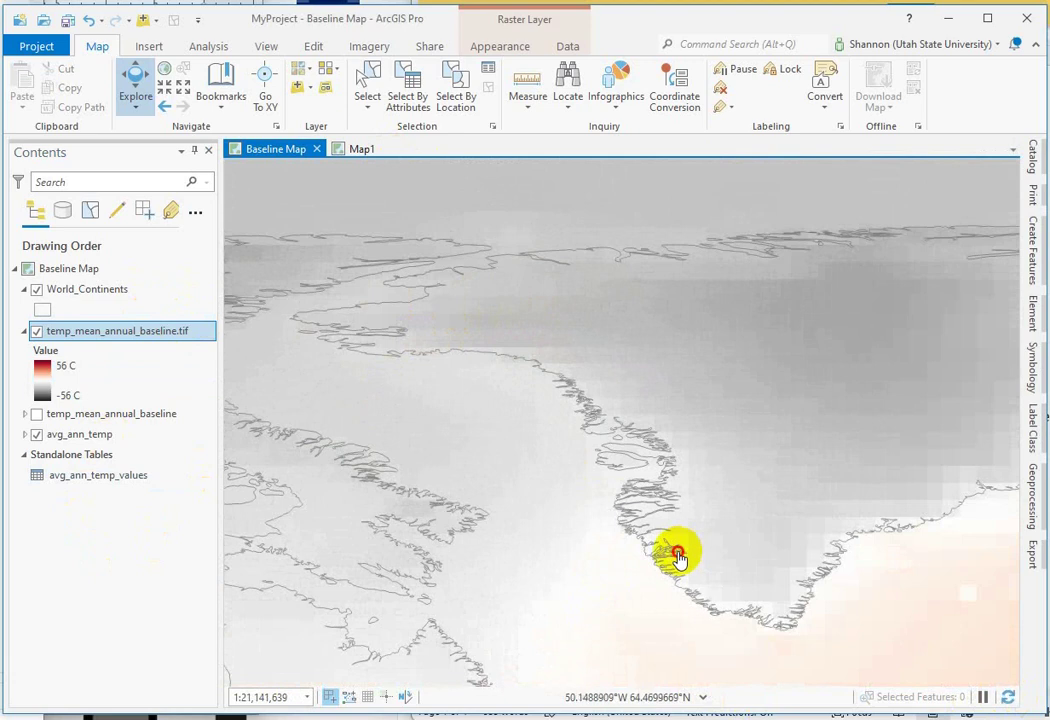
pyautogui.moveTo(677, 556); pyautogui.dragTo(511, 225)
pyautogui.scroll(1, 599, 304)
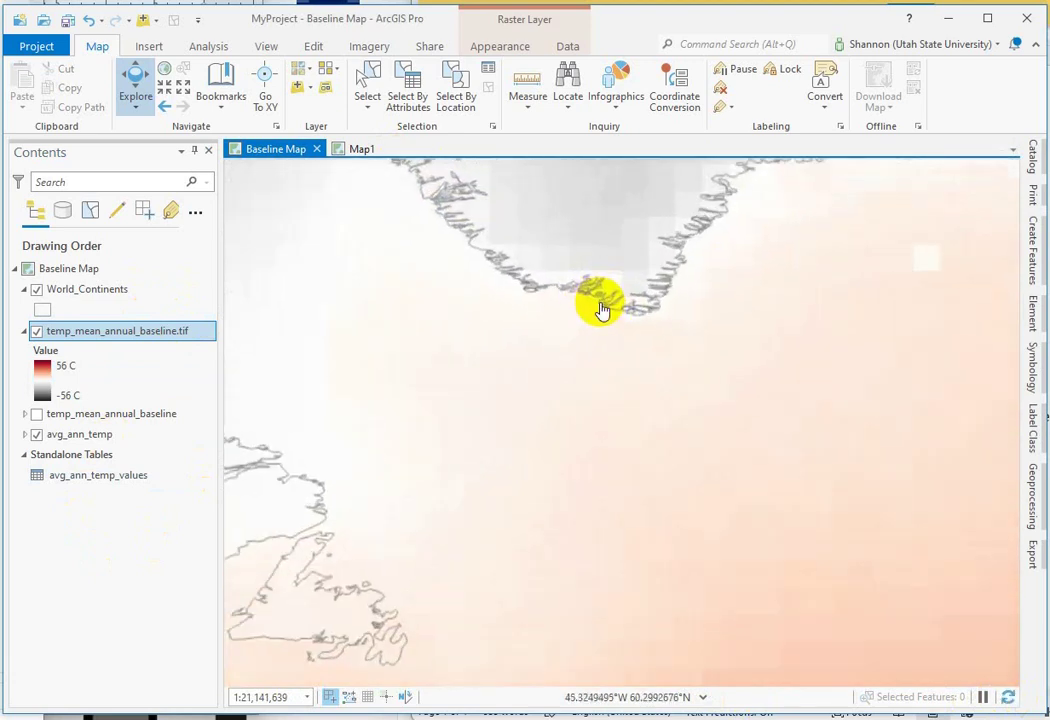
pyautogui.click(632, 250)
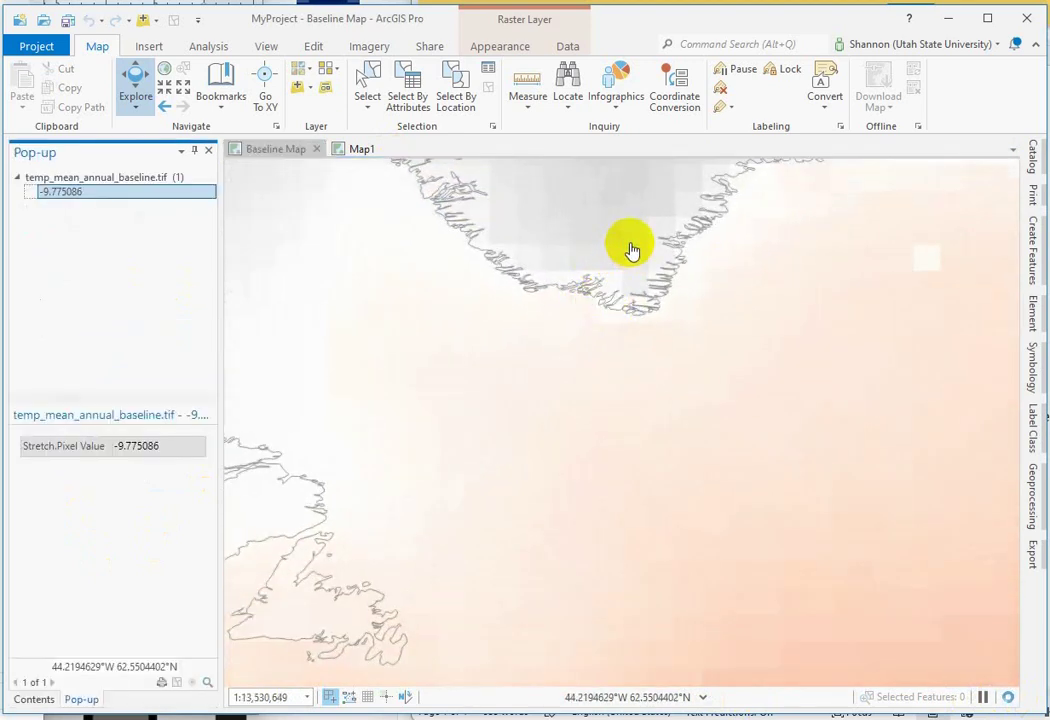
pyautogui.click(639, 291)
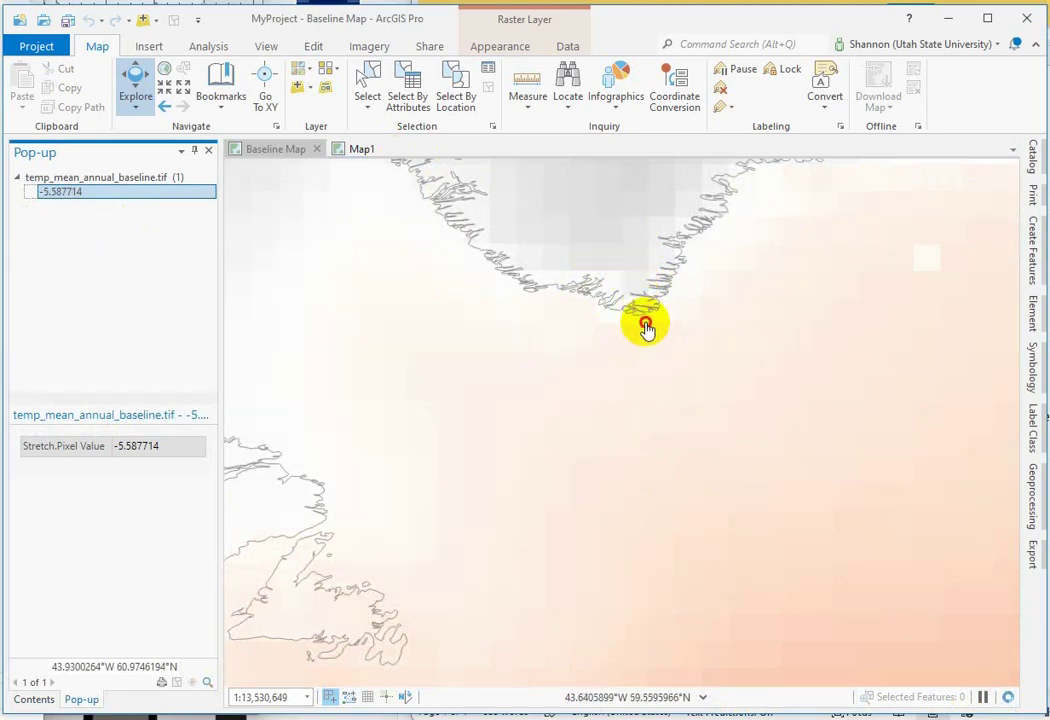
pyautogui.click(646, 327)
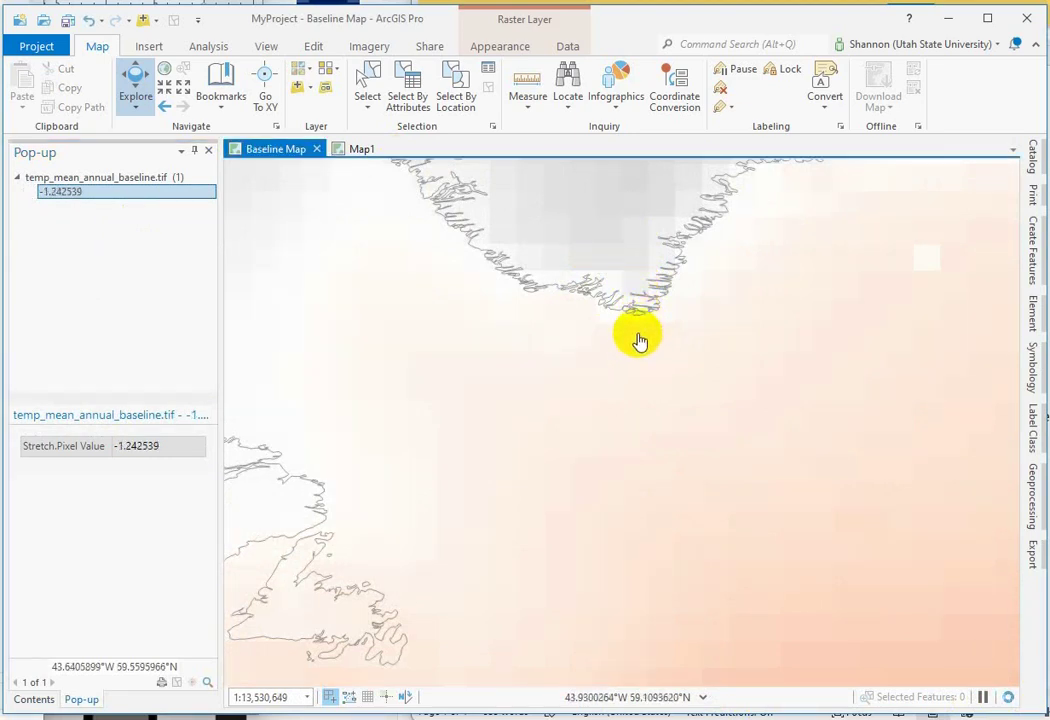
pyautogui.click(639, 340)
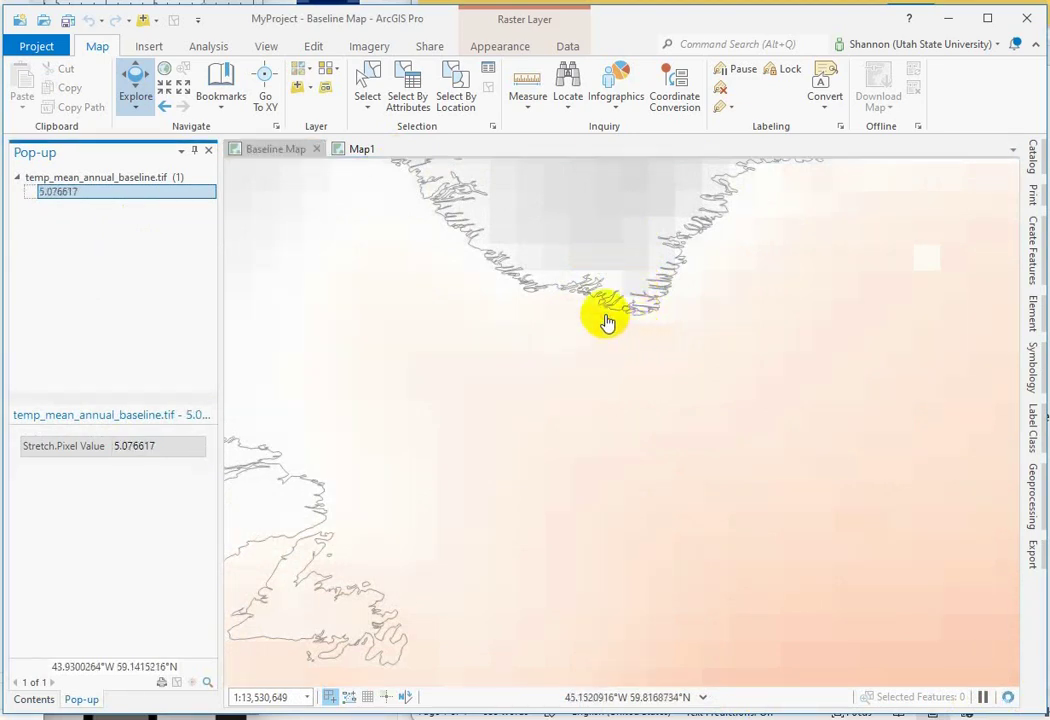
pyautogui.click(606, 320)
pyautogui.click(530, 328)
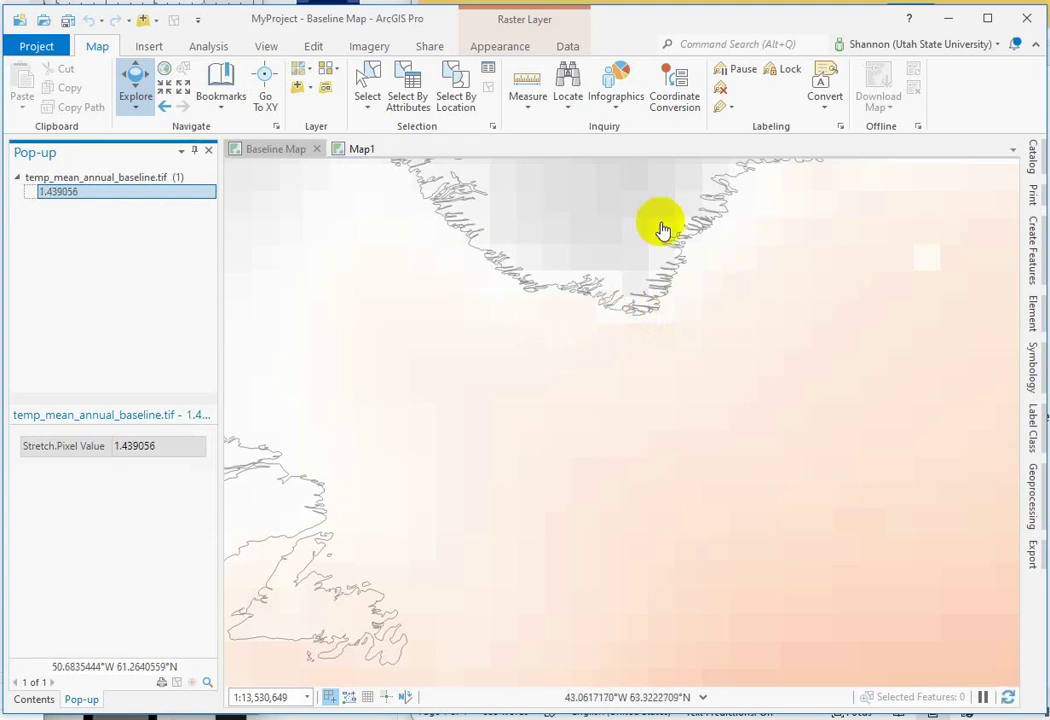
pyautogui.scroll(-5, 662, 229)
pyautogui.scroll(-3, 660, 228)
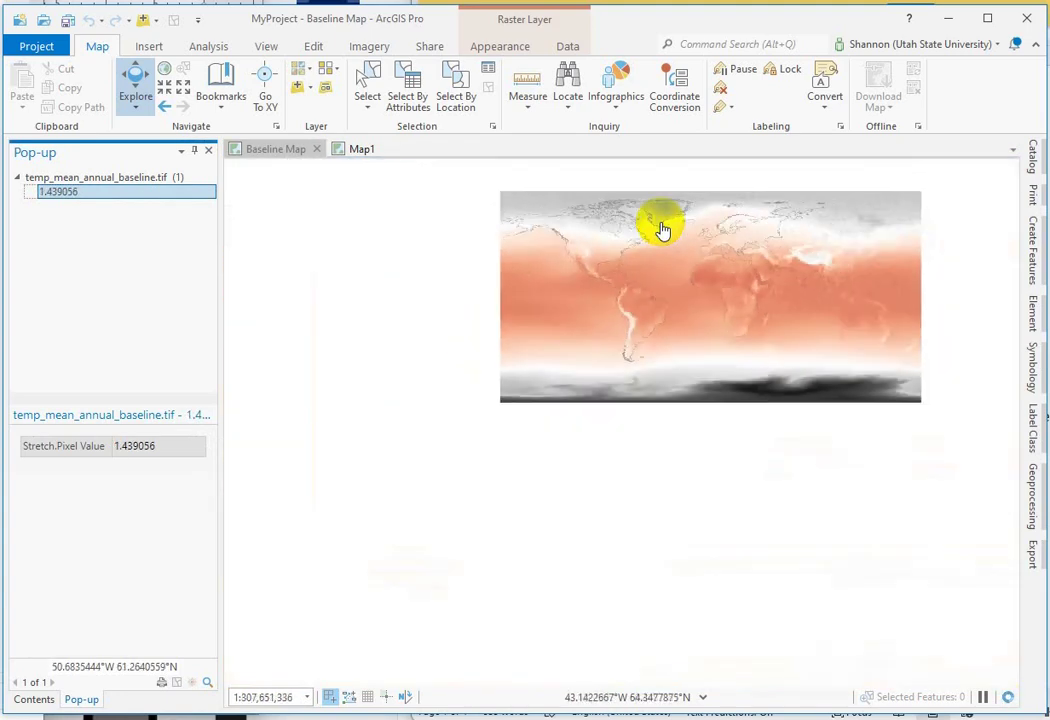
pyautogui.moveTo(725, 307); pyautogui.dragTo(544, 361)
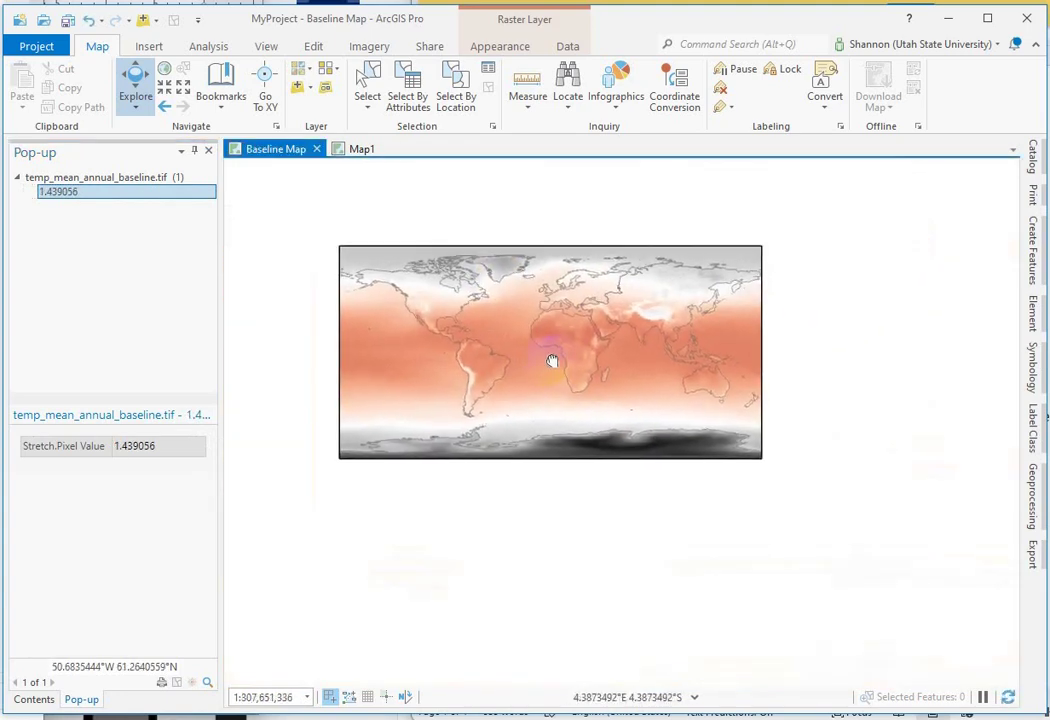
pyautogui.scroll(2, 556, 368)
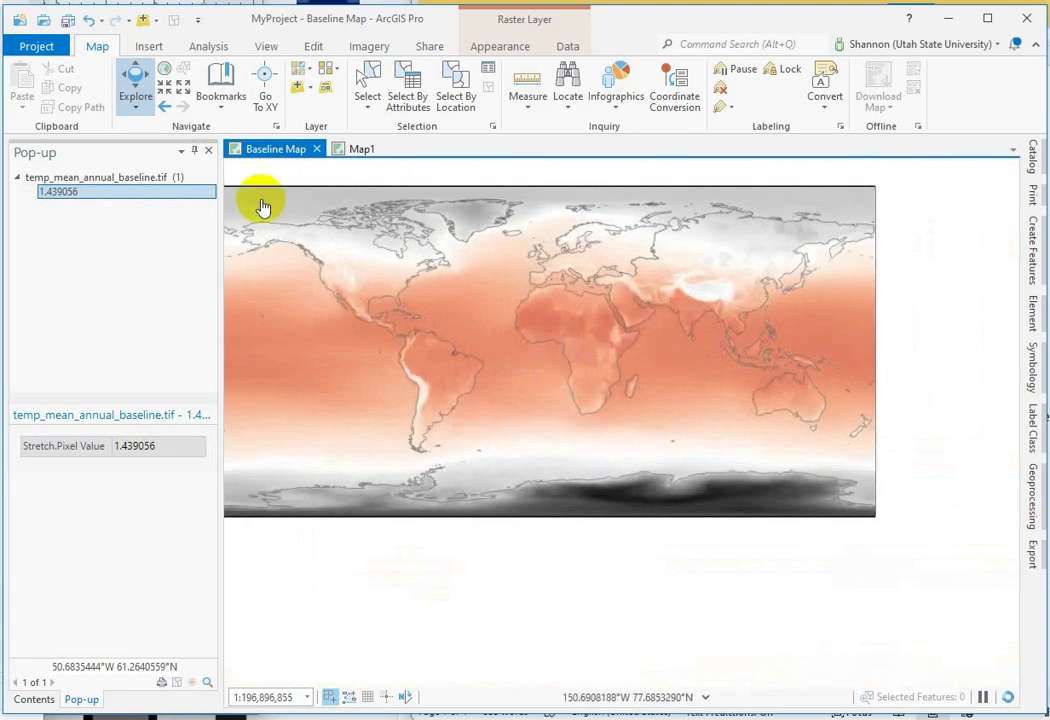
pyautogui.click(207, 150)
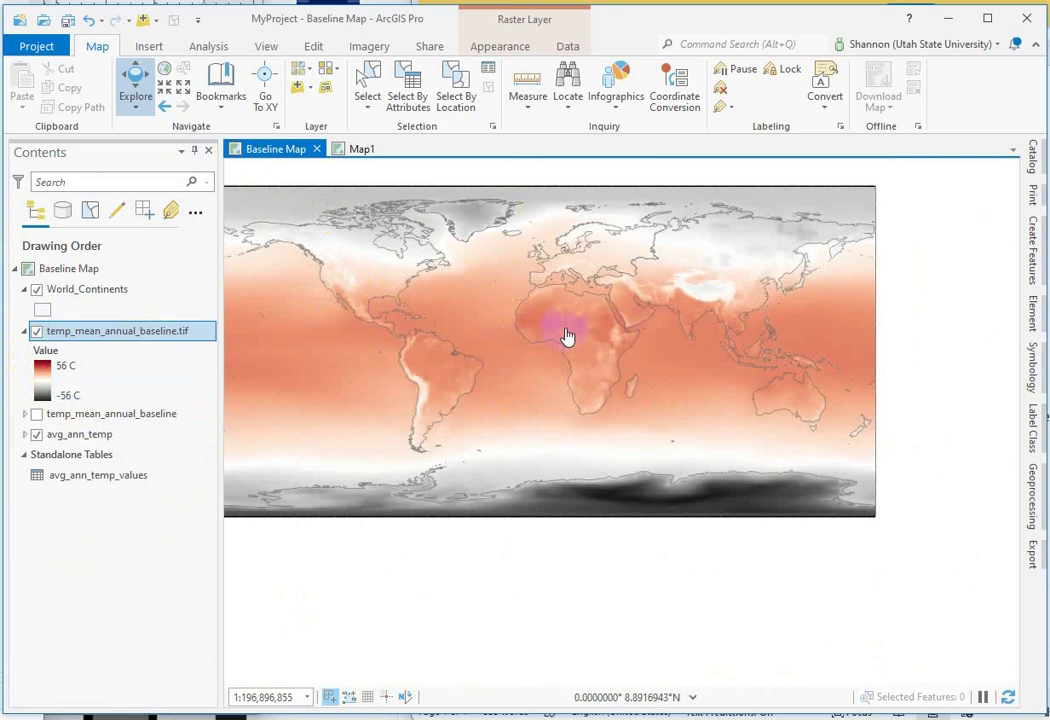
# - Inspect pixel values of temp_mean_annual_baseline.tif at dark red cells around the southern Red Sea, and close the pop-up
pyautogui.scroll(3, 549, 324)
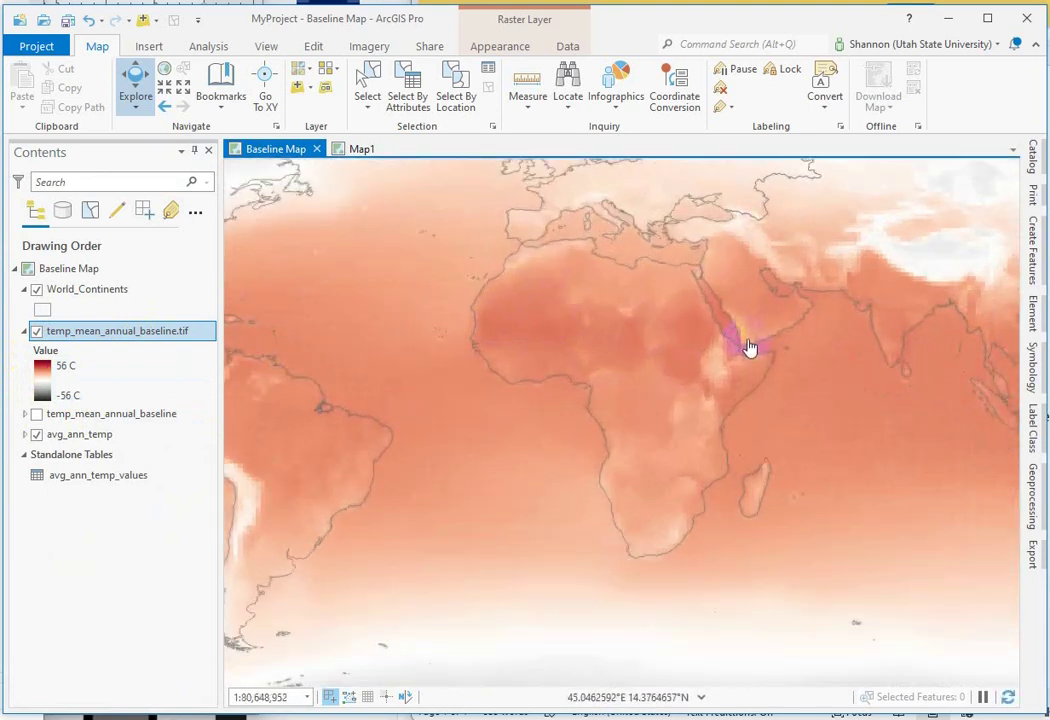
pyautogui.scroll(4, 731, 333)
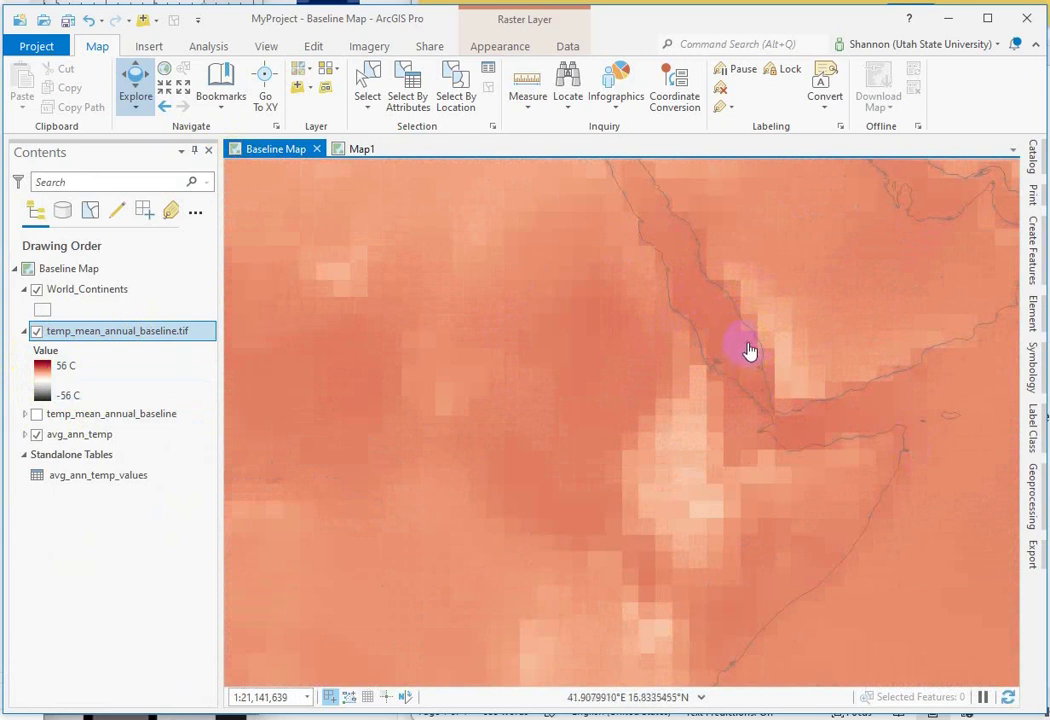
pyautogui.click(749, 351)
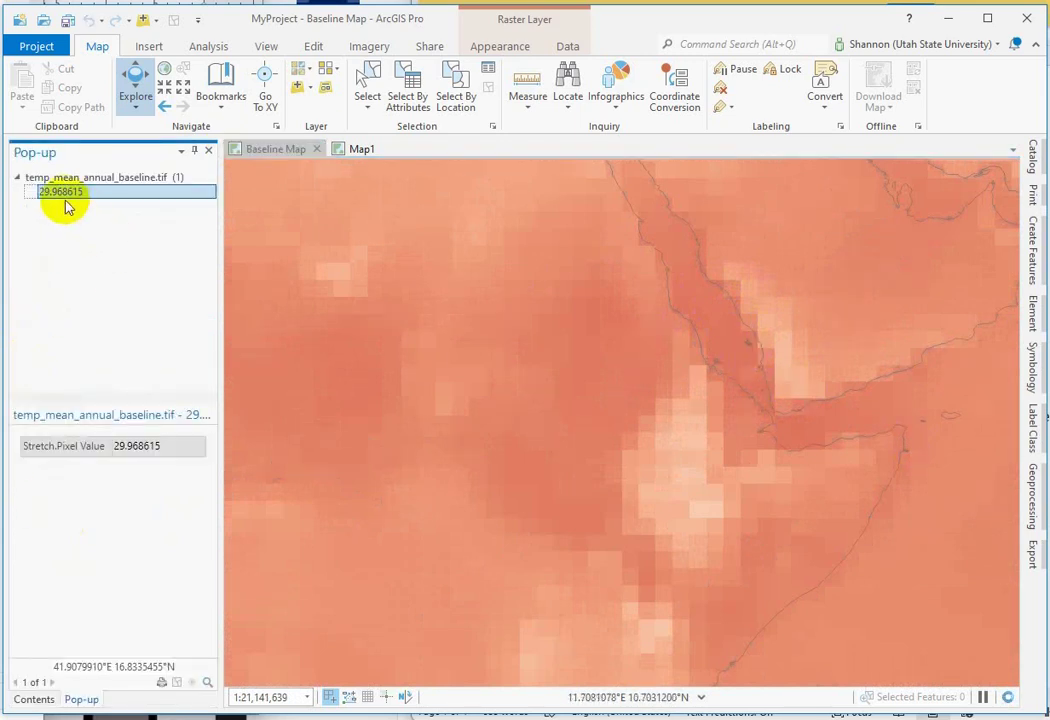
pyautogui.click(789, 444)
pyautogui.click(736, 341)
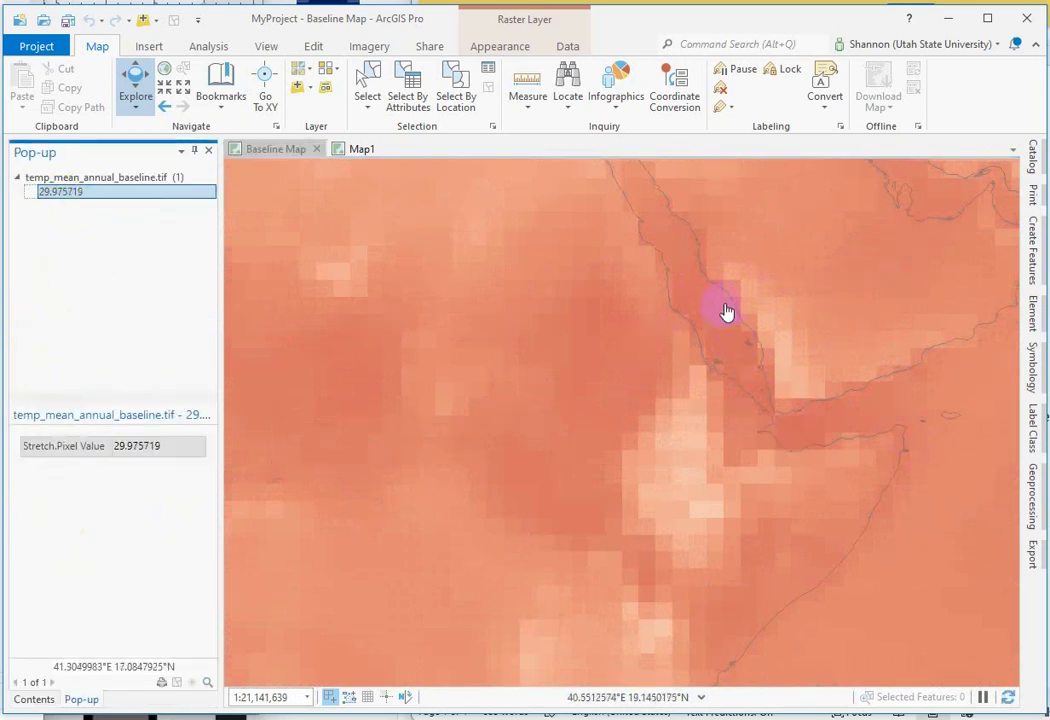
pyautogui.click(727, 312)
pyautogui.scroll(-3, 677, 326)
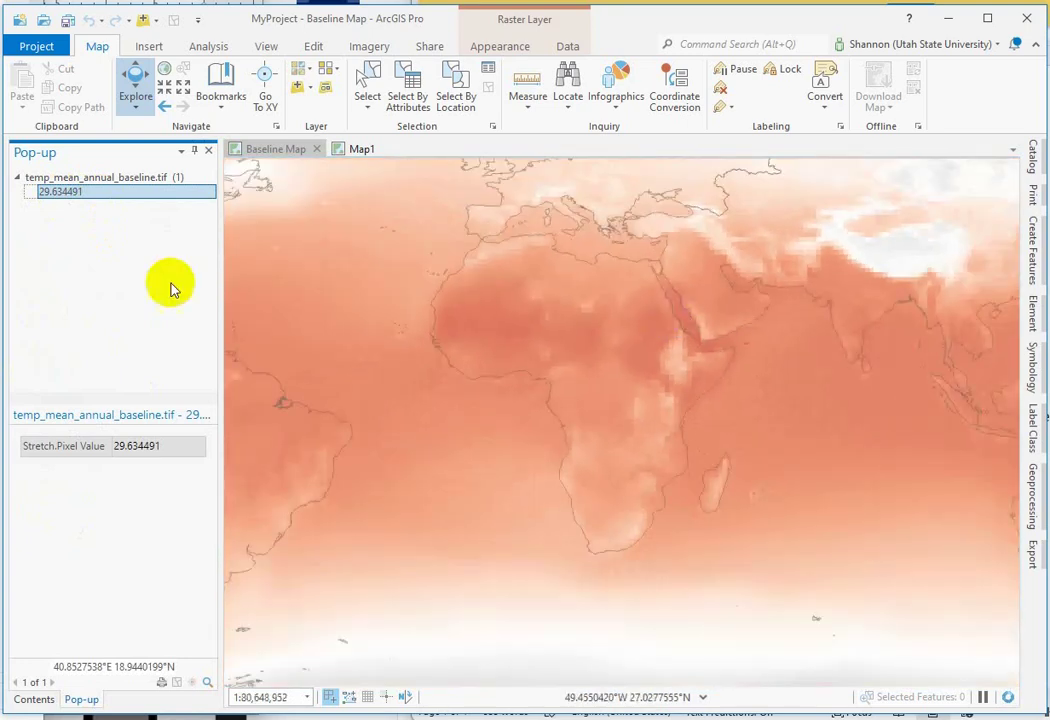
pyautogui.click(210, 152)
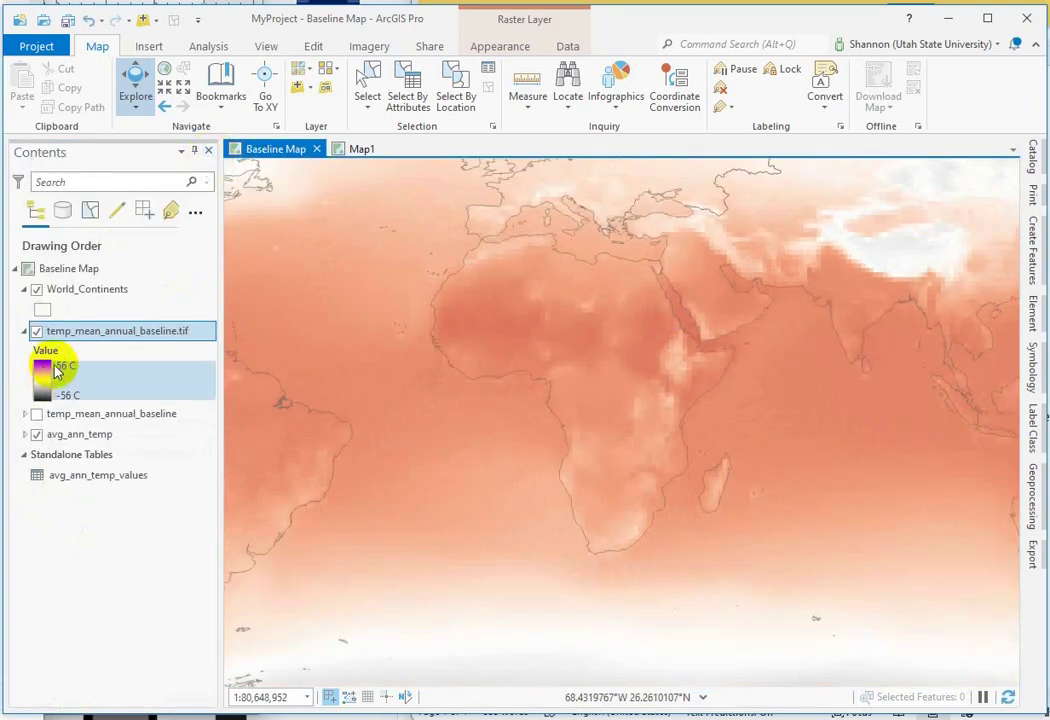